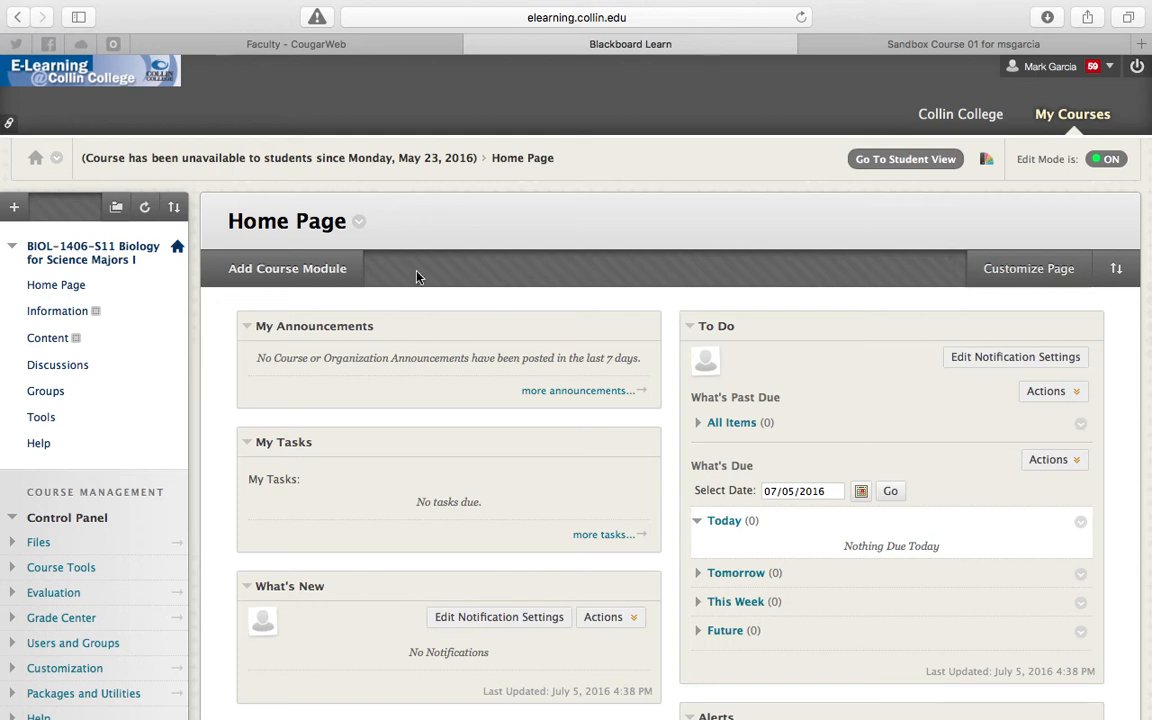
- Open the list of tests in the course's Tests, Surveys, and Pools tool
{"action": "left_click", "coordinate": [36, 569]}
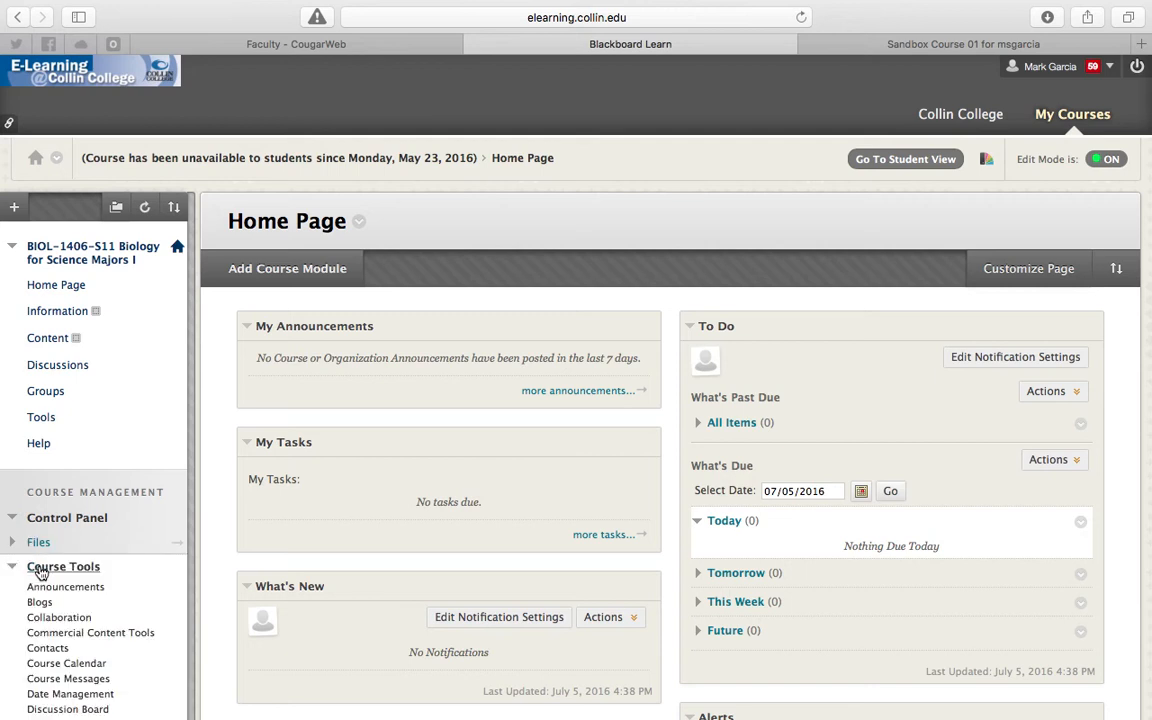
{"action": "scroll", "coordinate": [40, 572], "scroll_direction": "down", "scroll_amount": 5}
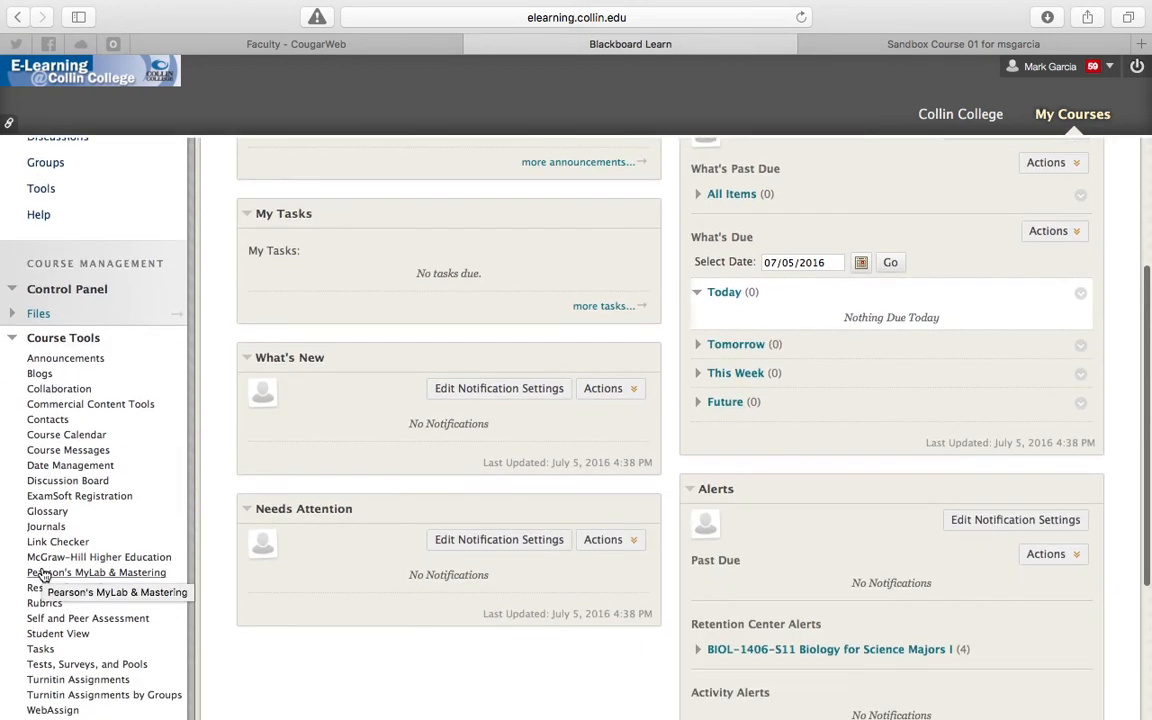
{"action": "scroll", "coordinate": [42, 573], "scroll_direction": "down", "scroll_amount": 2}
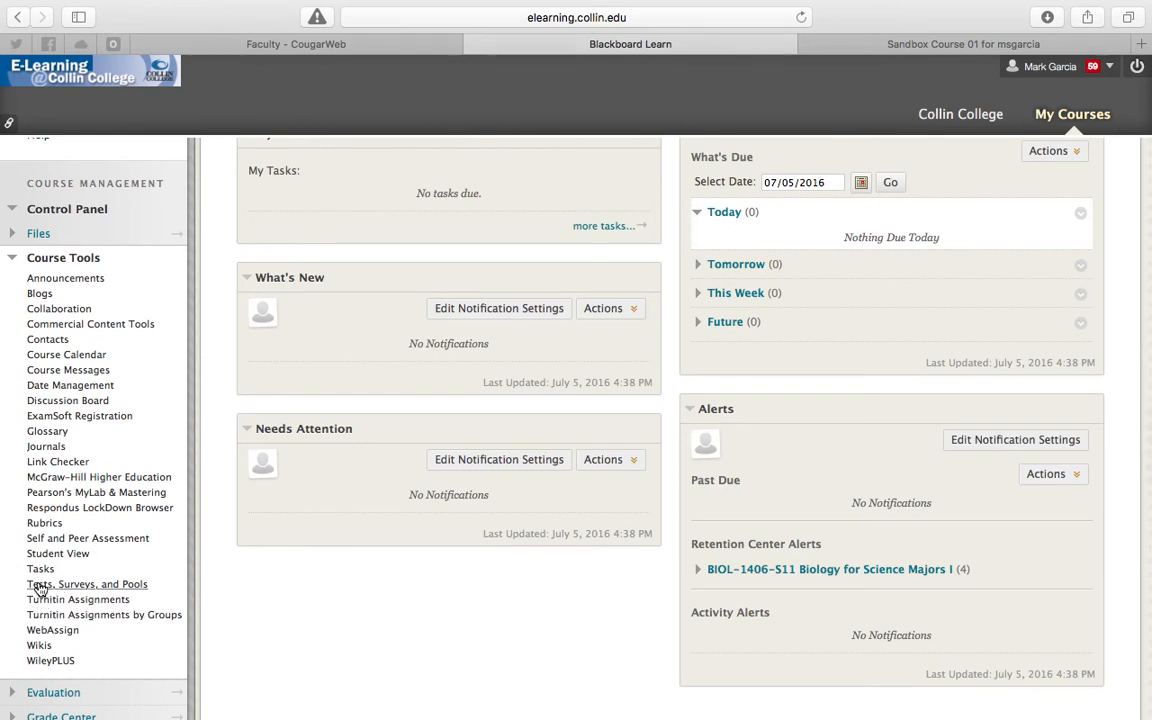
{"action": "left_click", "coordinate": [40, 585]}
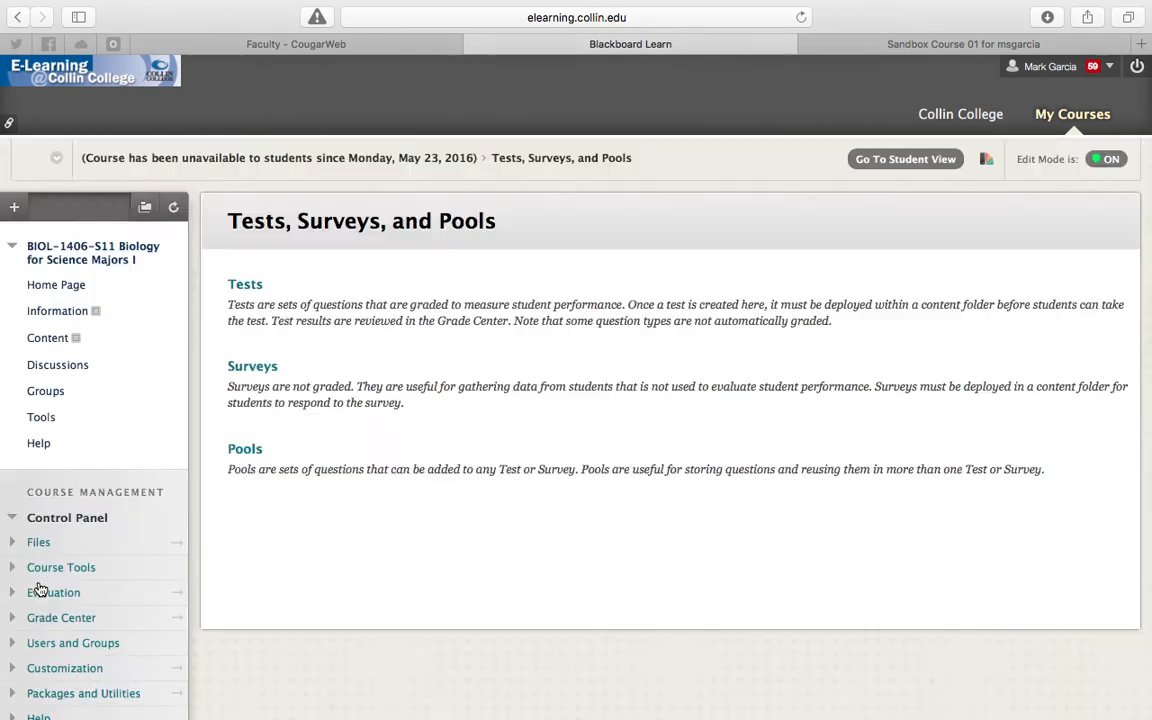
{"action": "left_click", "coordinate": [245, 285]}
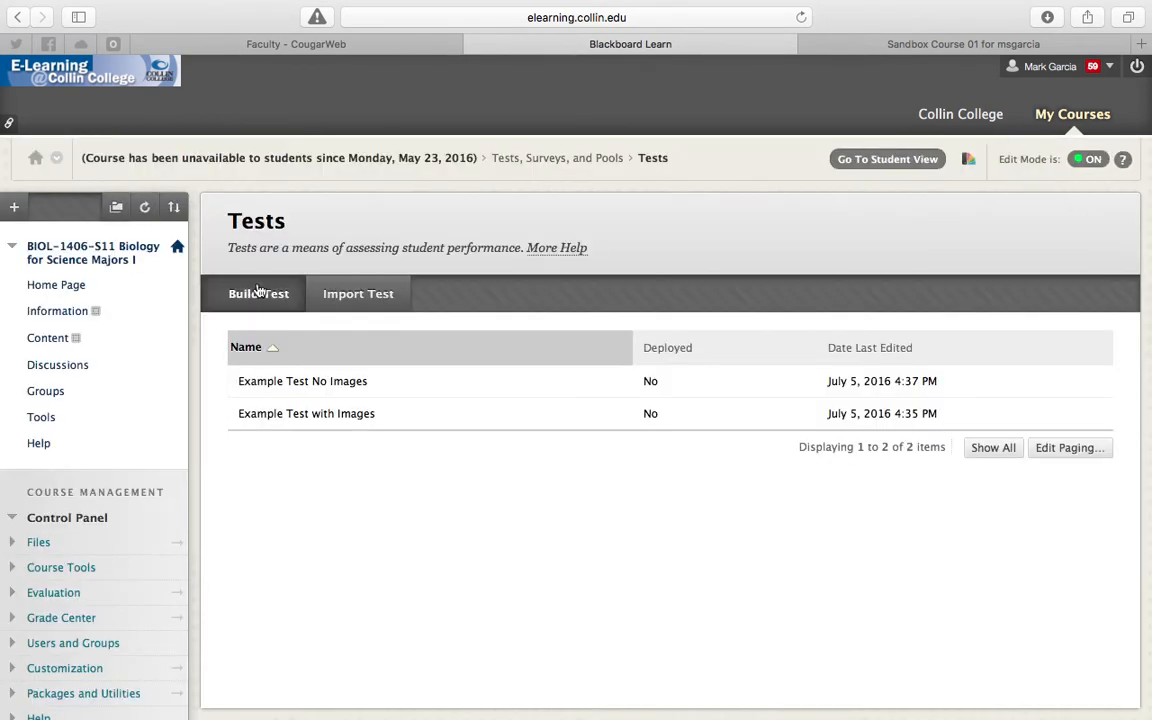
- Export Example Test No Images and Example Test with Images to the local computer
{"action": "left_click", "coordinate": [378, 382]}
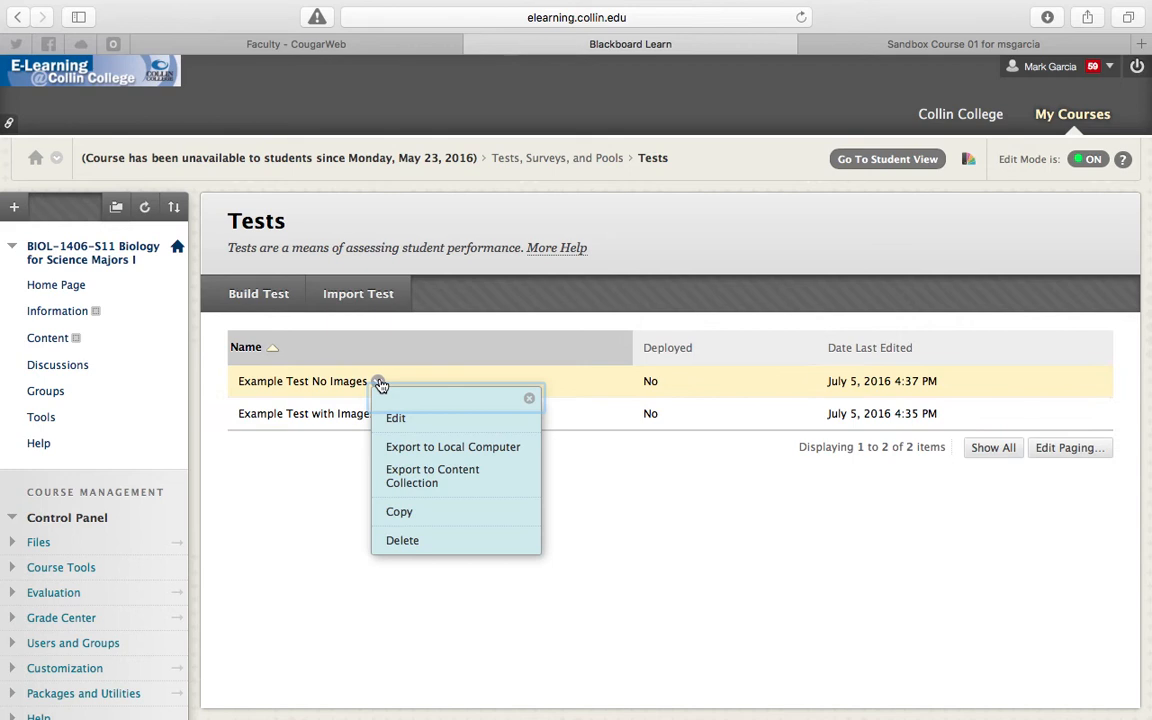
{"action": "left_click", "coordinate": [401, 447]}
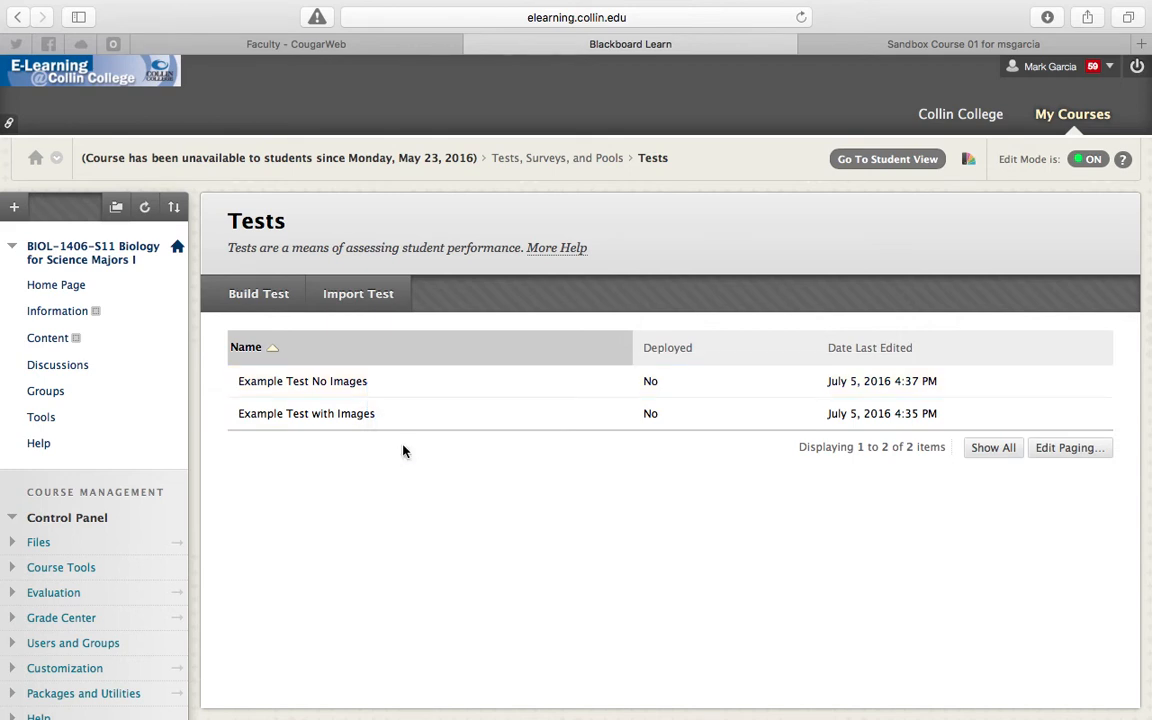
{"action": "left_click", "coordinate": [386, 413]}
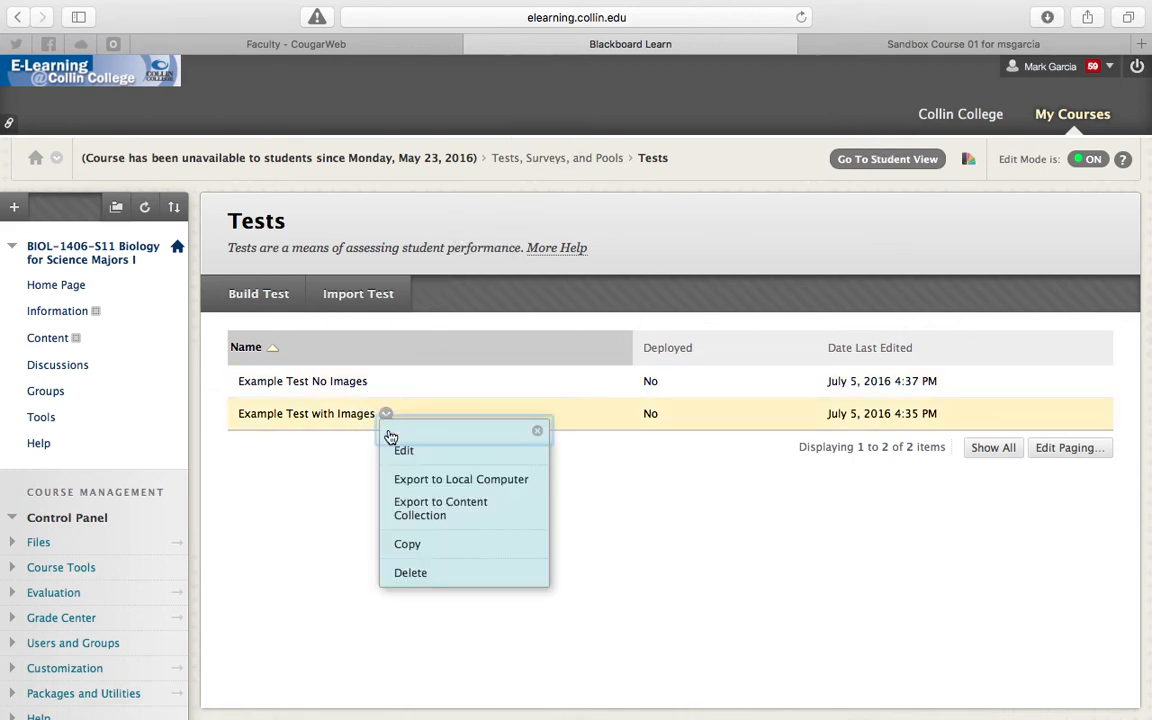
{"action": "left_click", "coordinate": [414, 481]}
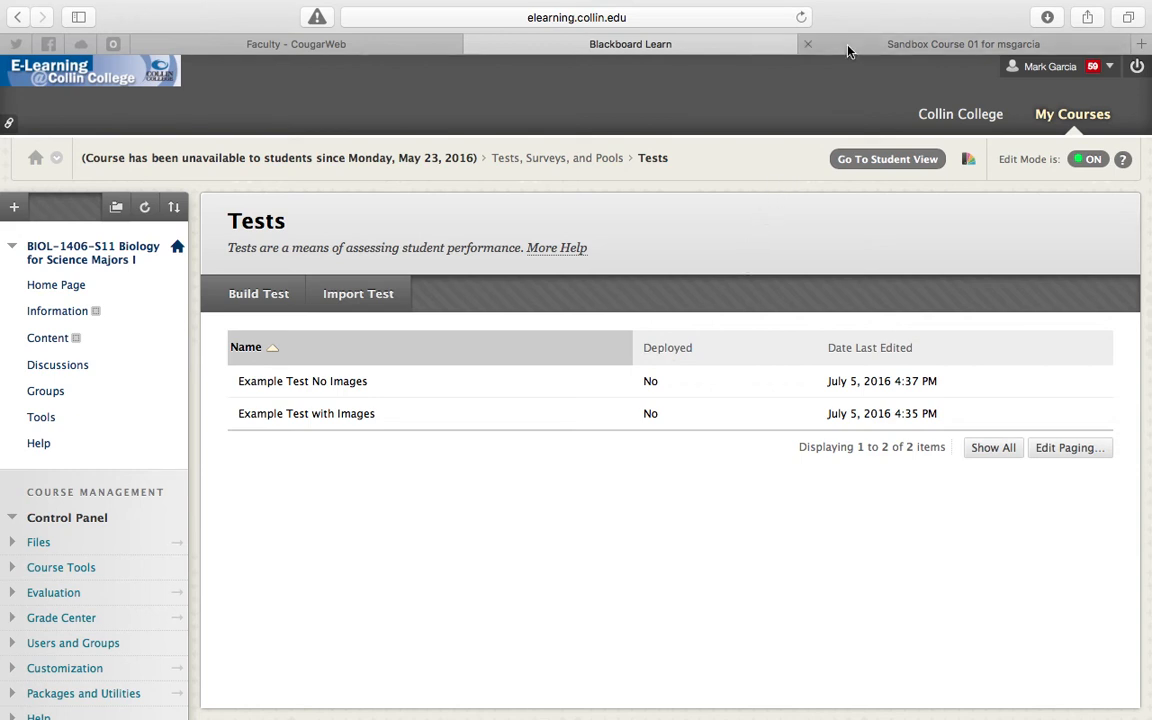
- Switch to Sandbox Course 01 in Canvas and open the content import page from its course settings
{"action": "left_click", "coordinate": [390, 42]}
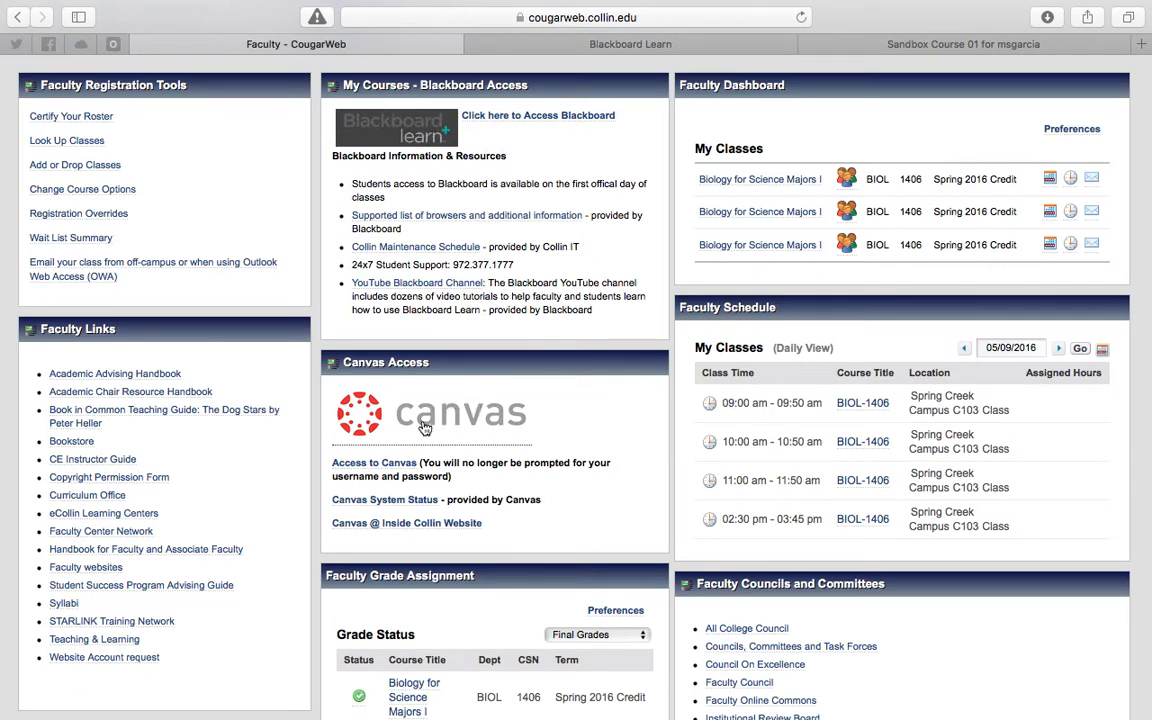
{"action": "scroll", "coordinate": [433, 423], "scroll_direction": "up", "scroll_amount": 3}
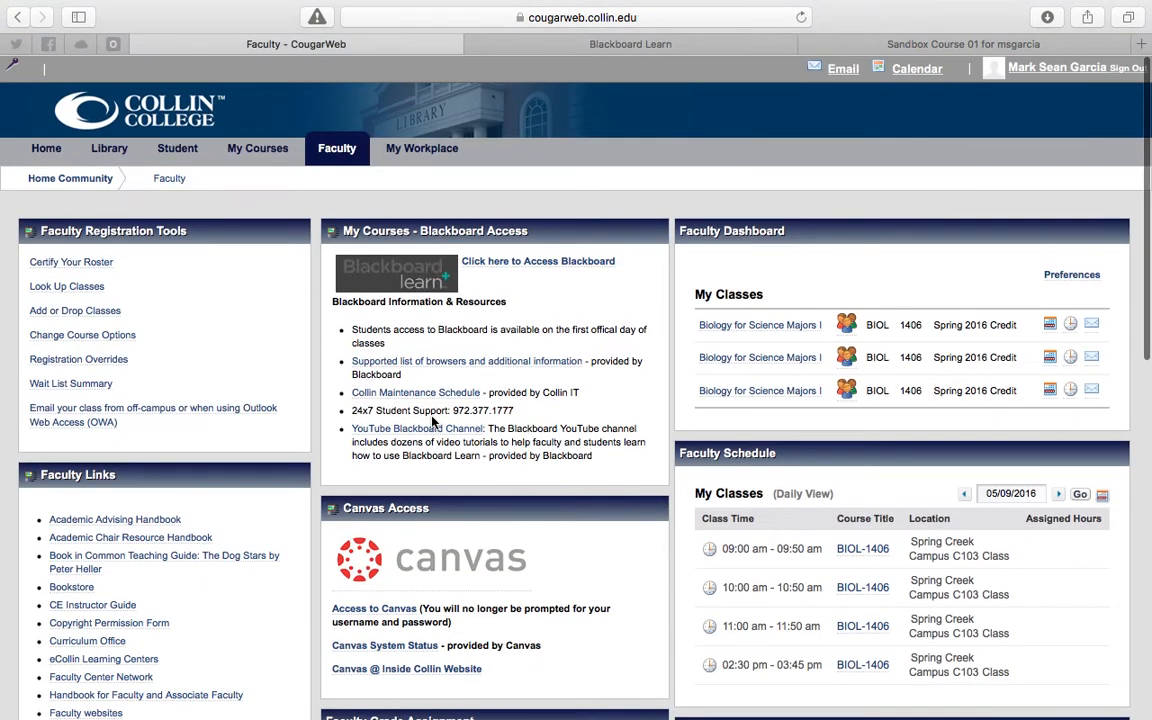
{"action": "left_click", "coordinate": [872, 46]}
{"action": "left_click_drag", "start_coordinate": [805, 46], "coordinate": [561, 51]}
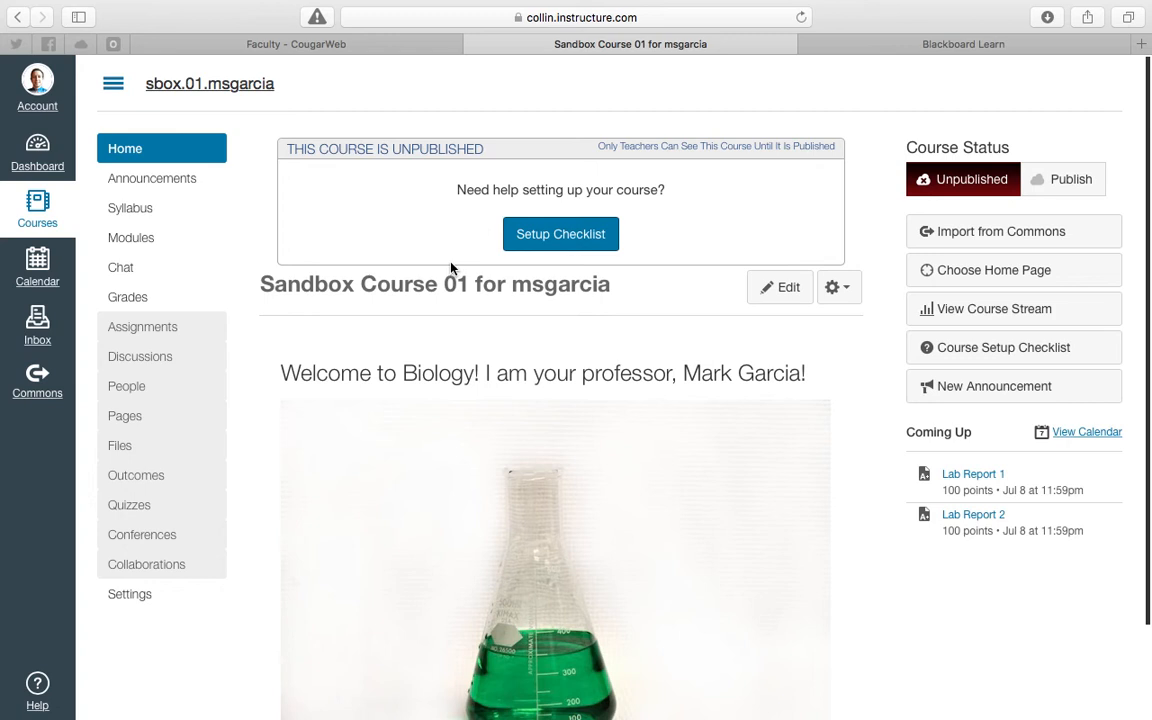
{"action": "left_click", "coordinate": [138, 598]}
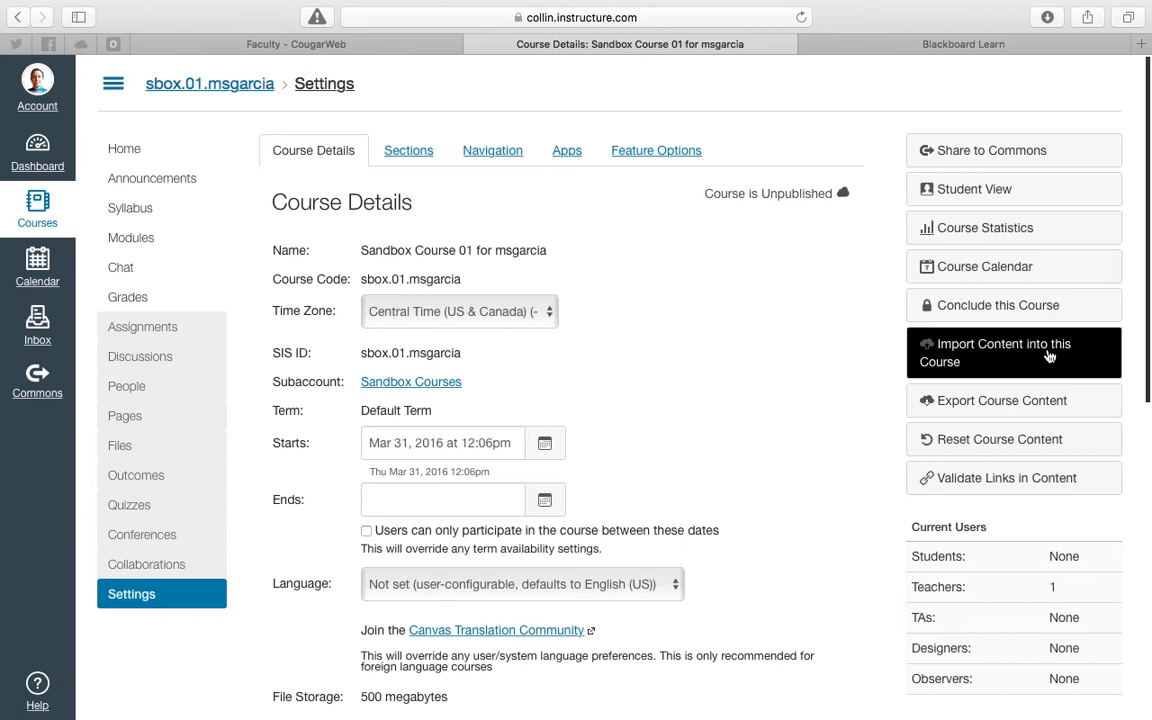
{"action": "left_click", "coordinate": [1000, 357]}
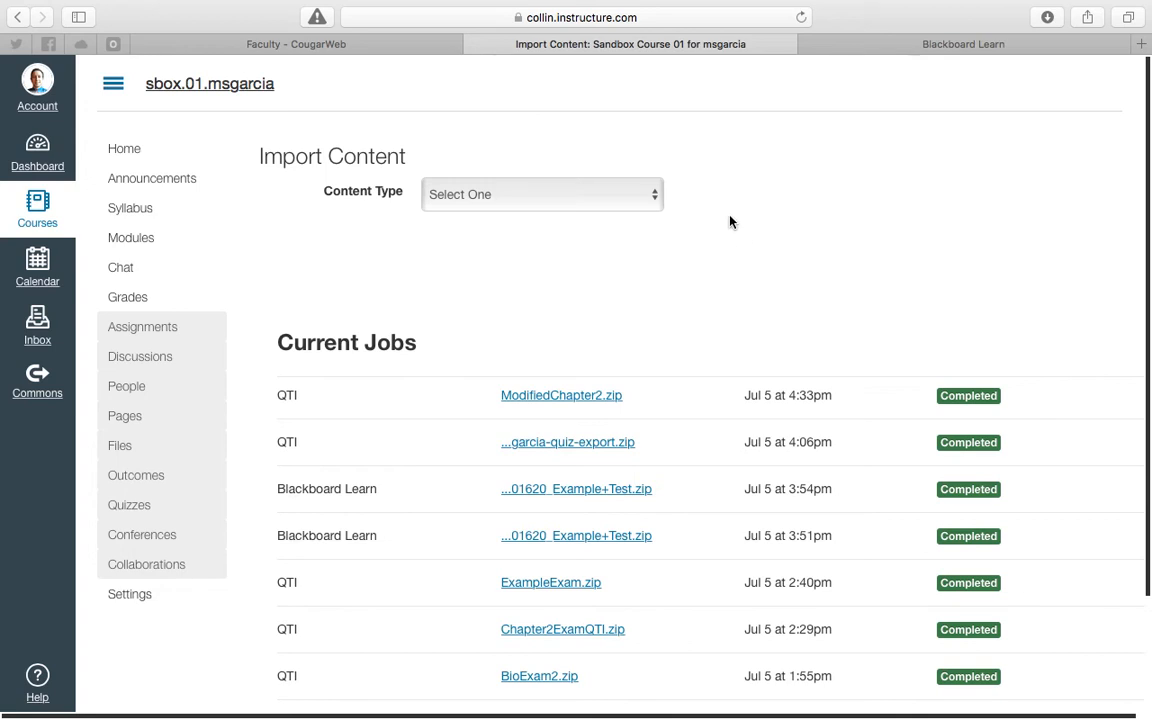
- Set the content type of the import to QTI .zip file
{"action": "left_click", "coordinate": [645, 195]}
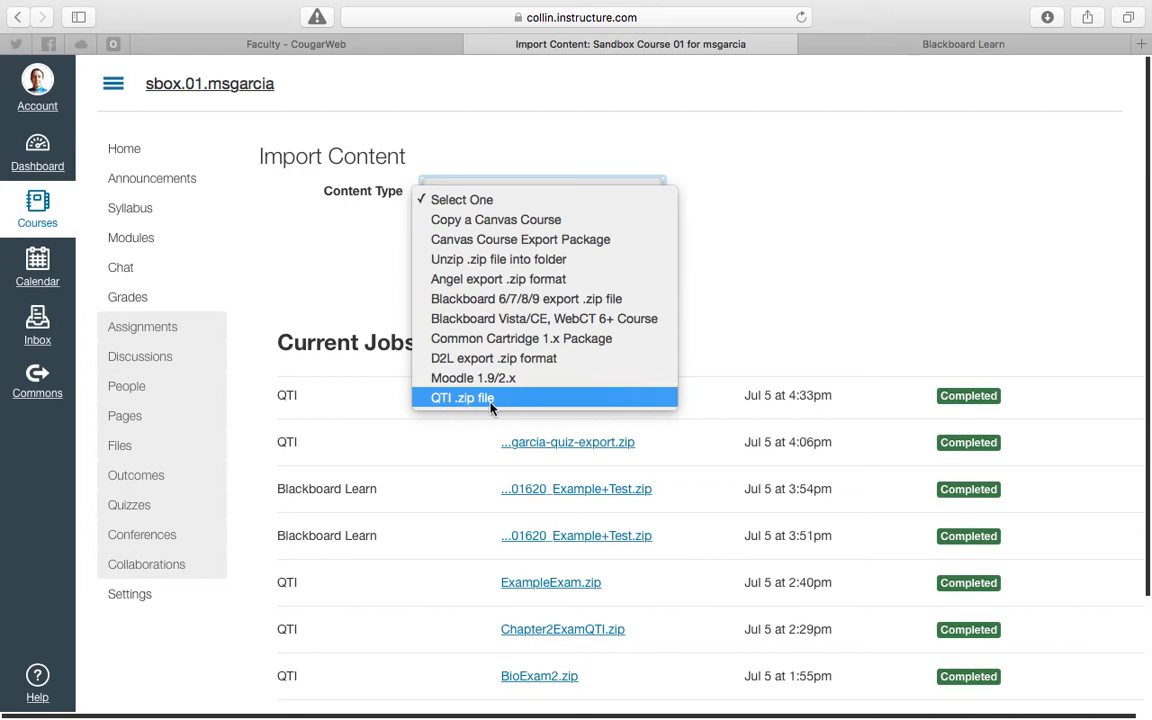
{"action": "left_click", "coordinate": [583, 197]}
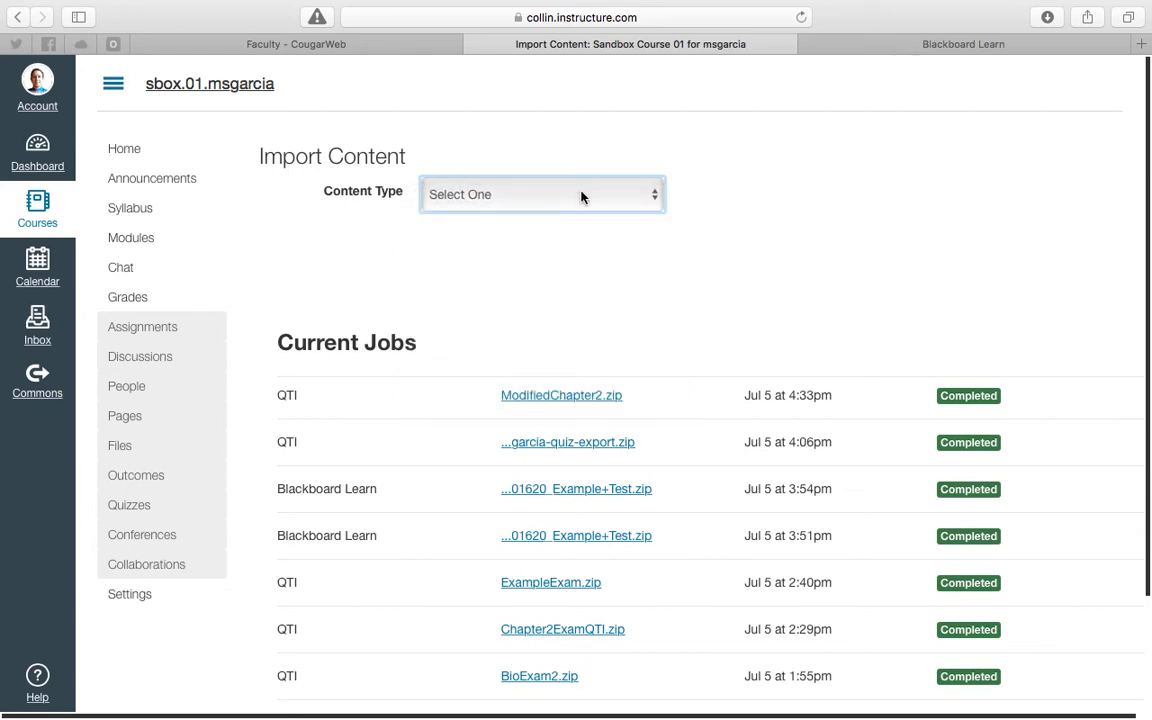
{"action": "left_click", "coordinate": [651, 194]}
{"action": "left_click", "coordinate": [567, 398]}
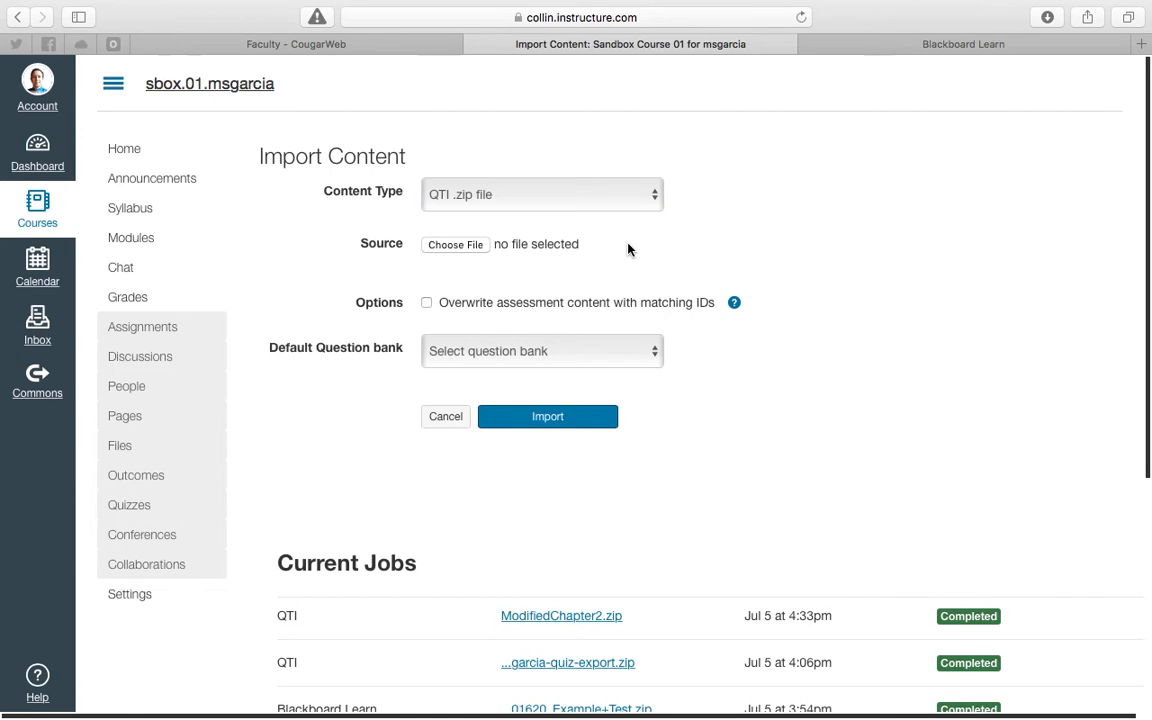
- Select Test_ExportFile_23455.201620_Example Test No Images.zip from Downloads as the import source
{"action": "left_click", "coordinate": [462, 245]}
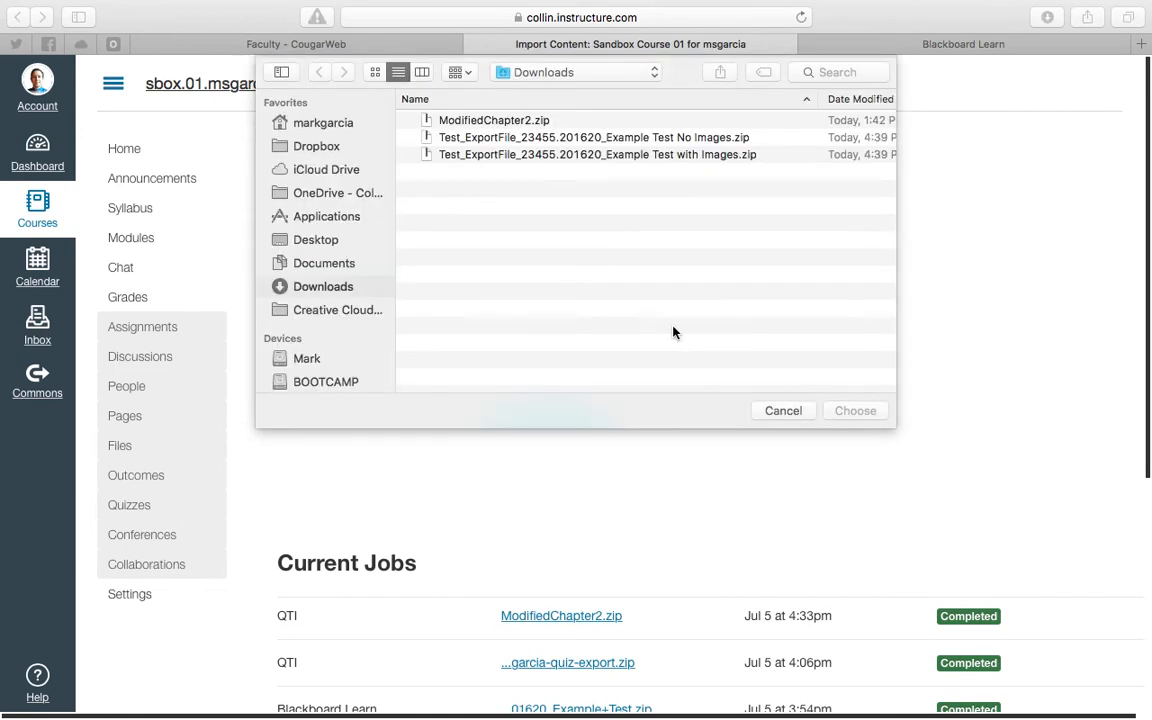
{"action": "left_click", "coordinate": [788, 410]}
{"action": "left_click", "coordinate": [453, 248]}
{"action": "left_click", "coordinate": [688, 140]}
{"action": "left_click", "coordinate": [845, 414]}
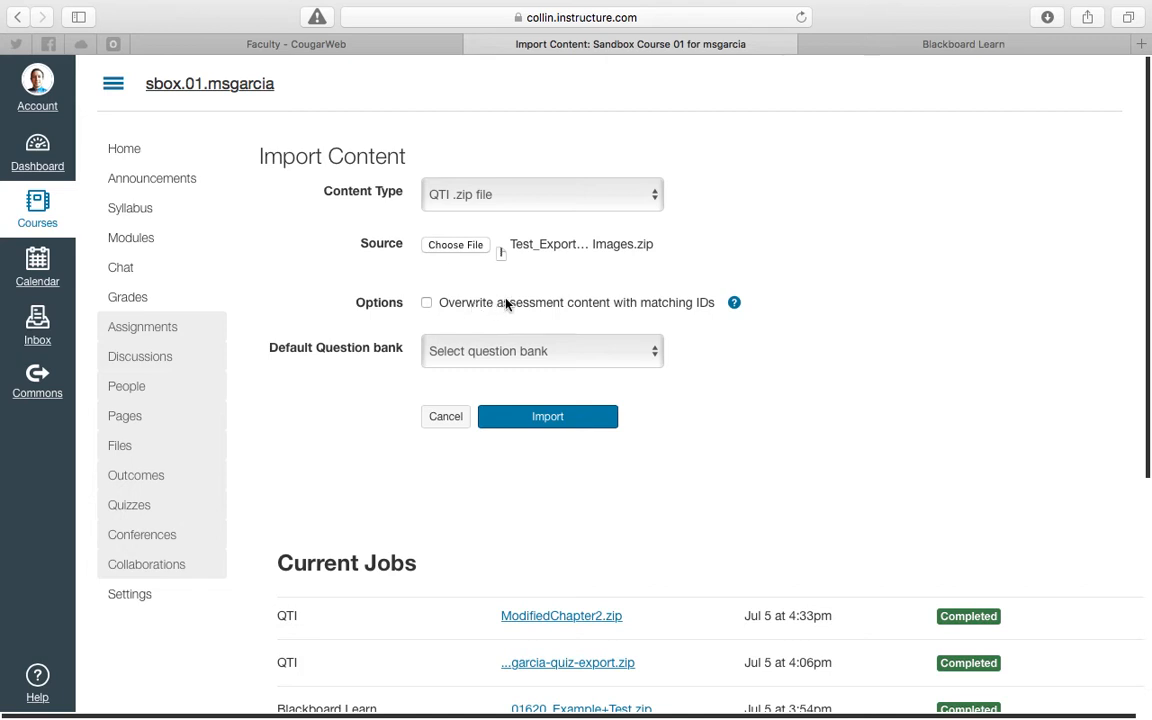
- Leave the default question bank unselected and start the QTI import
{"action": "left_click", "coordinate": [564, 360]}
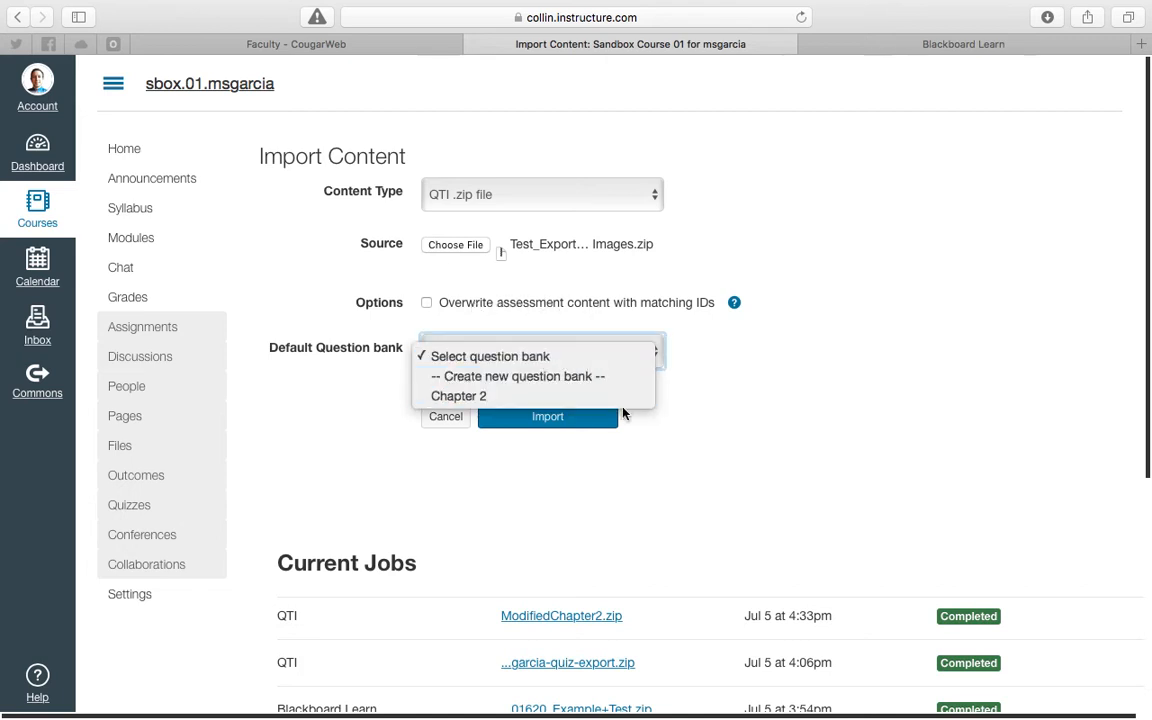
{"action": "left_click", "coordinate": [742, 385]}
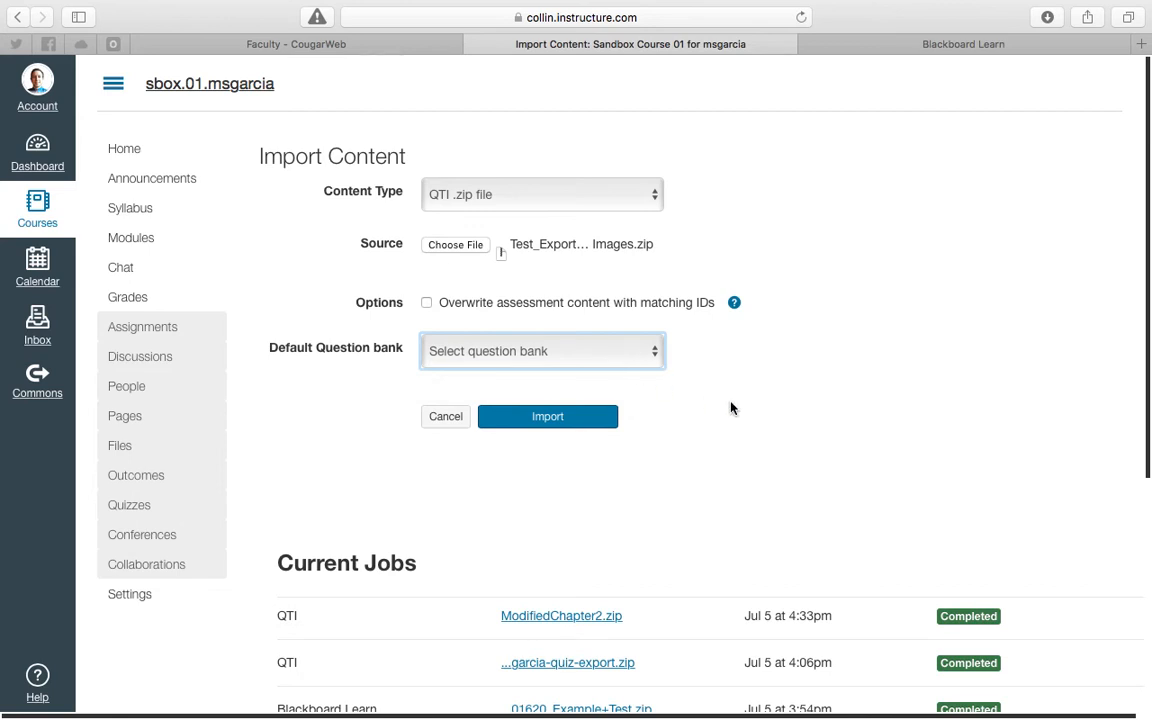
{"action": "left_click", "coordinate": [563, 426]}
{"action": "left_click", "coordinate": [562, 425]}
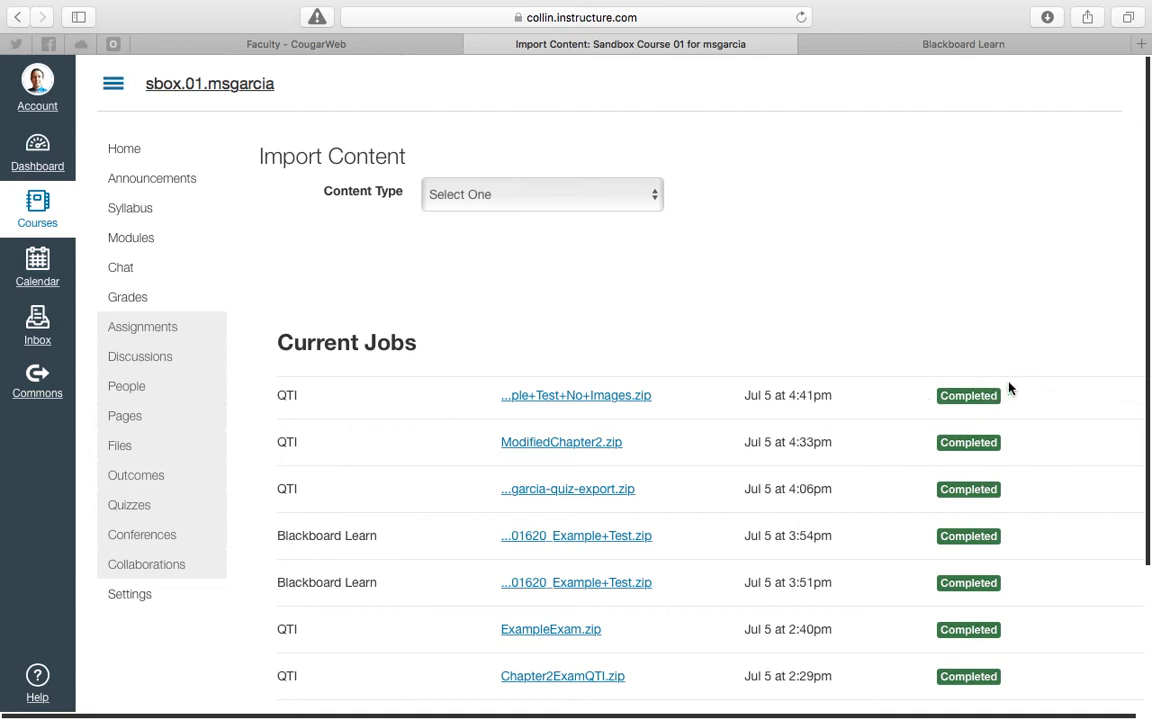
- Check the quiz list, then open the Example Test No Images question bank and review its questions
{"action": "left_click", "coordinate": [140, 507]}
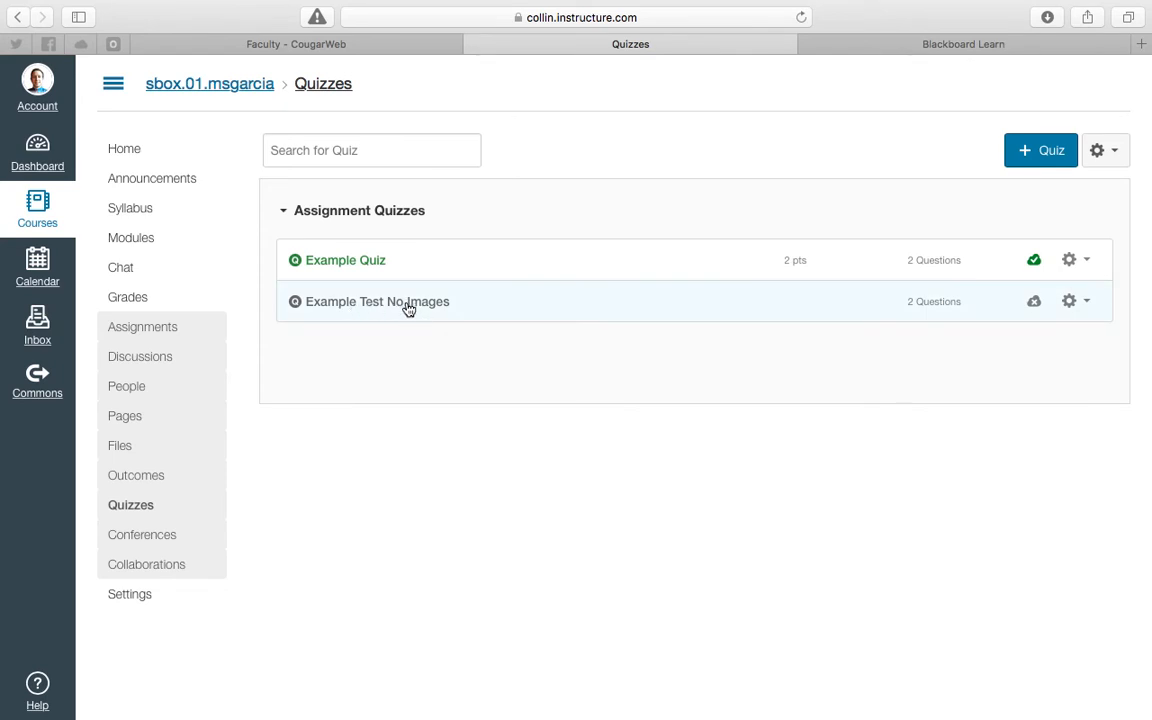
{"action": "left_click", "coordinate": [1112, 157]}
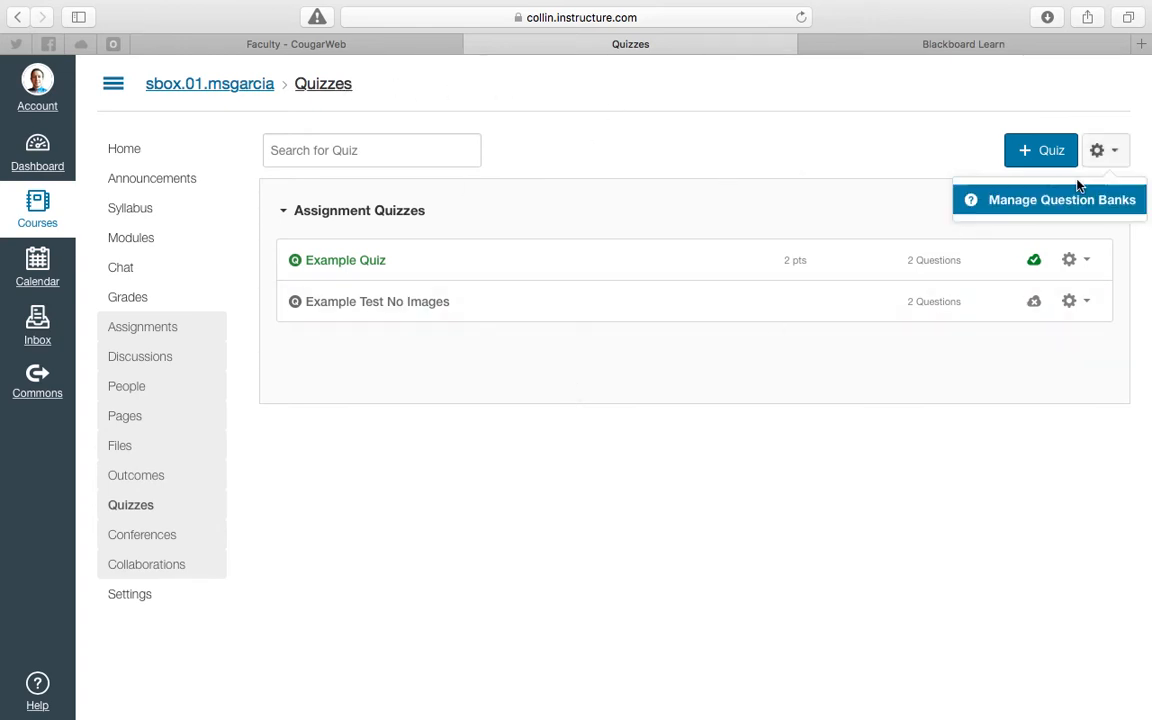
{"action": "left_click", "coordinate": [1073, 205]}
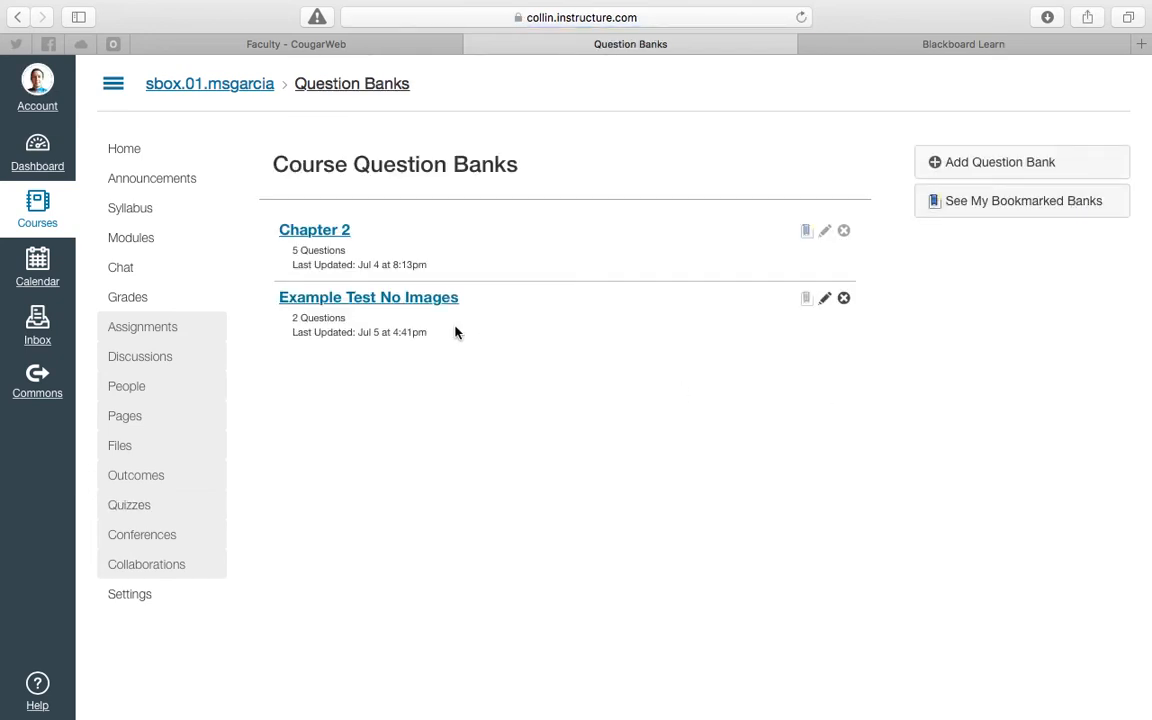
{"action": "left_click", "coordinate": [405, 303]}
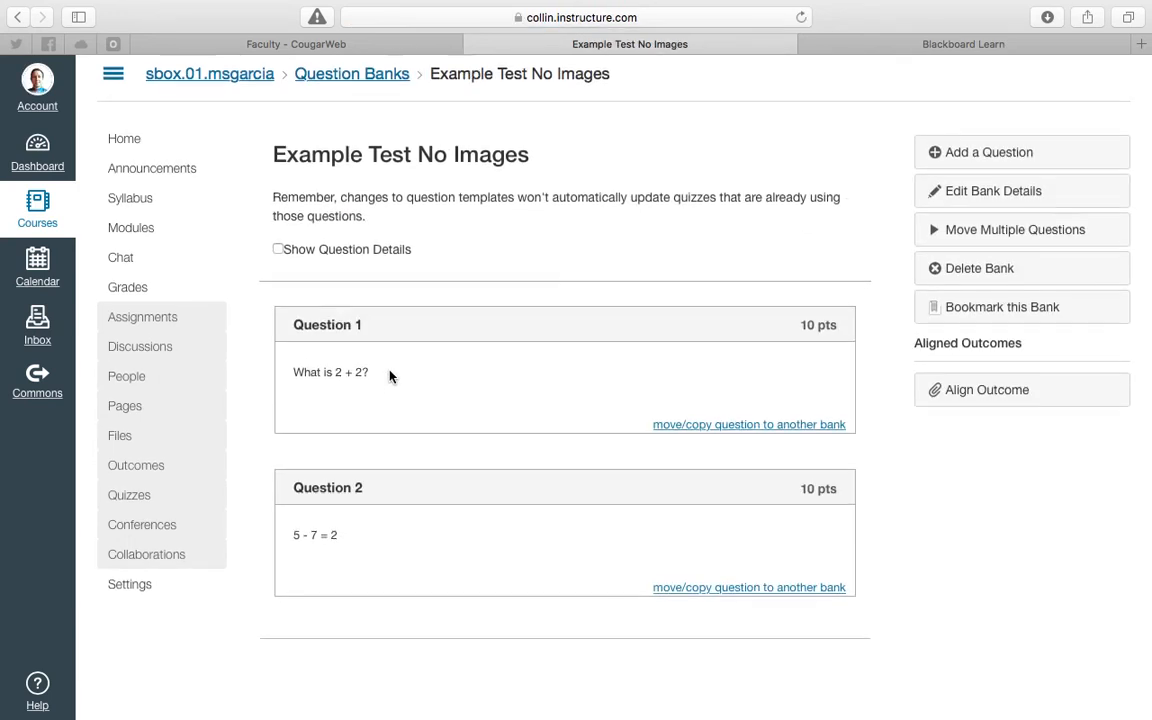
{"action": "mouse_move", "coordinate": [470, 327]}
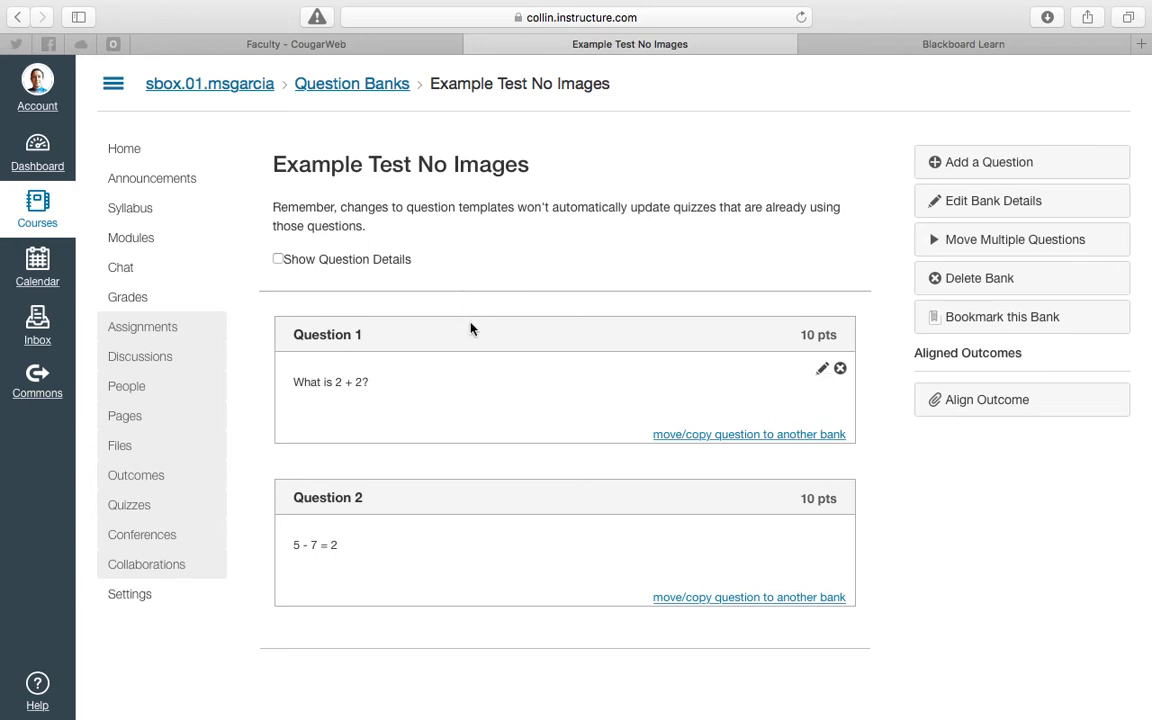
- Delete the imported Example Test No Images quiz from the course's quizzes
{"action": "left_click", "coordinate": [153, 505]}
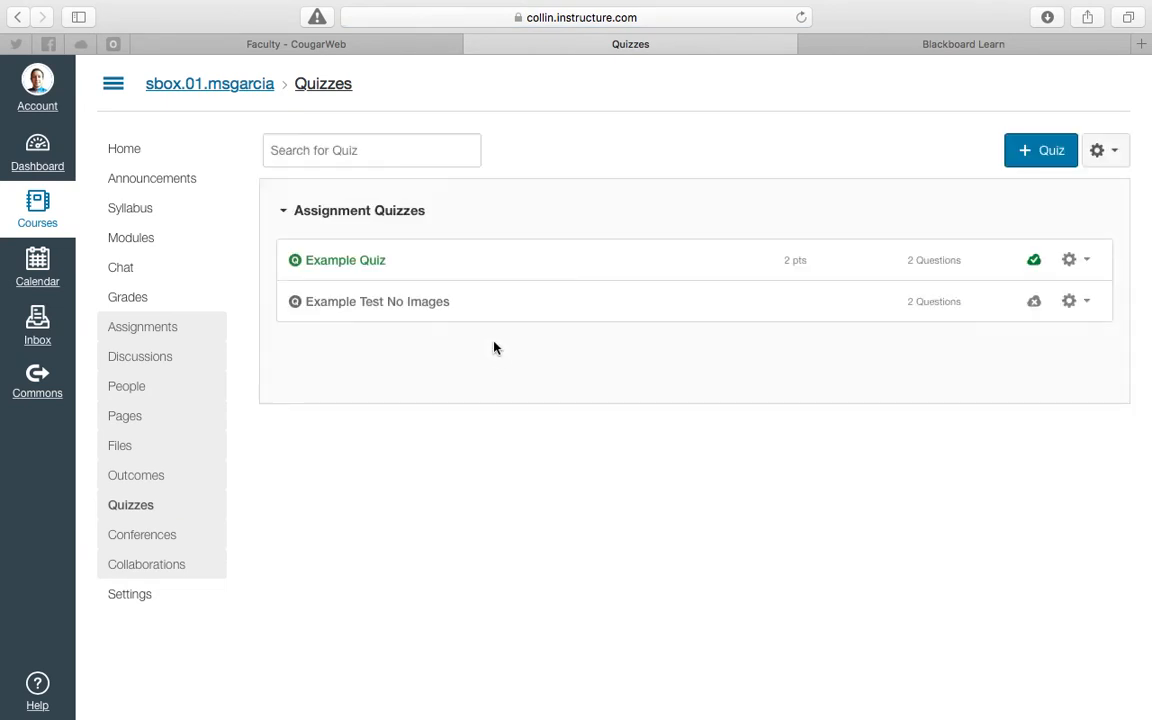
{"action": "left_click", "coordinate": [1078, 304]}
{"action": "left_click", "coordinate": [1033, 383]}
{"action": "left_click", "coordinate": [741, 387]}
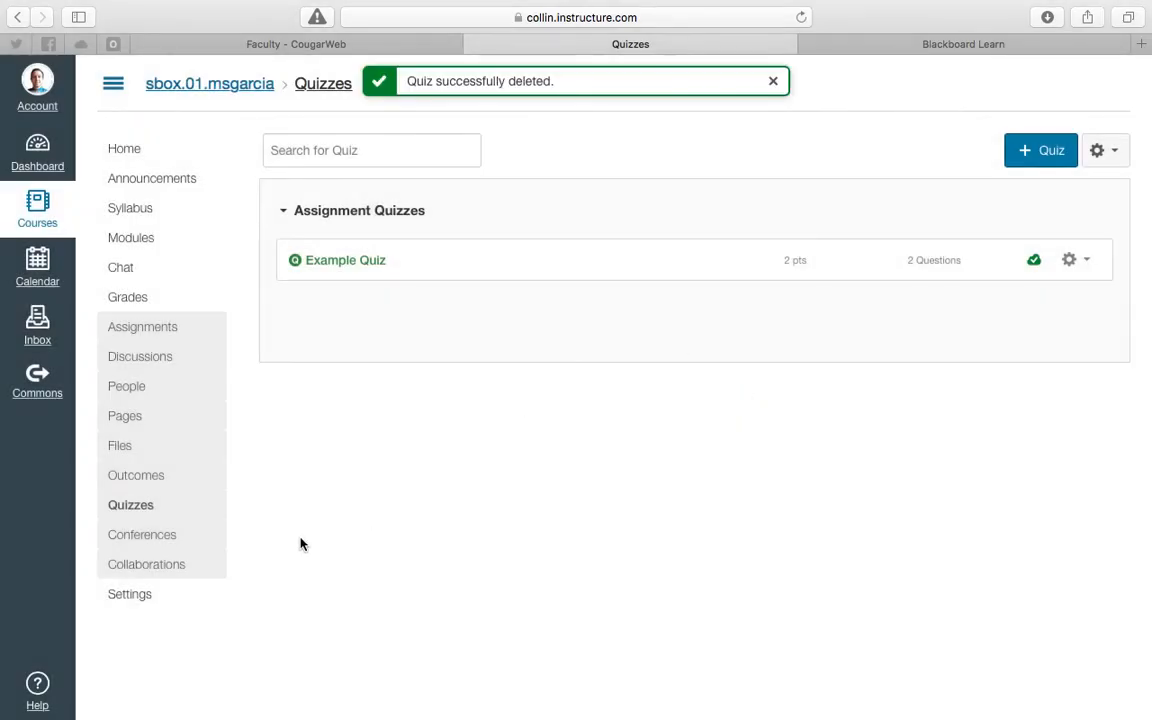
- Start another content import from the course settings with Blackboard 6/7/8/9 export .zip file as the content type
{"action": "left_click", "coordinate": [146, 596]}
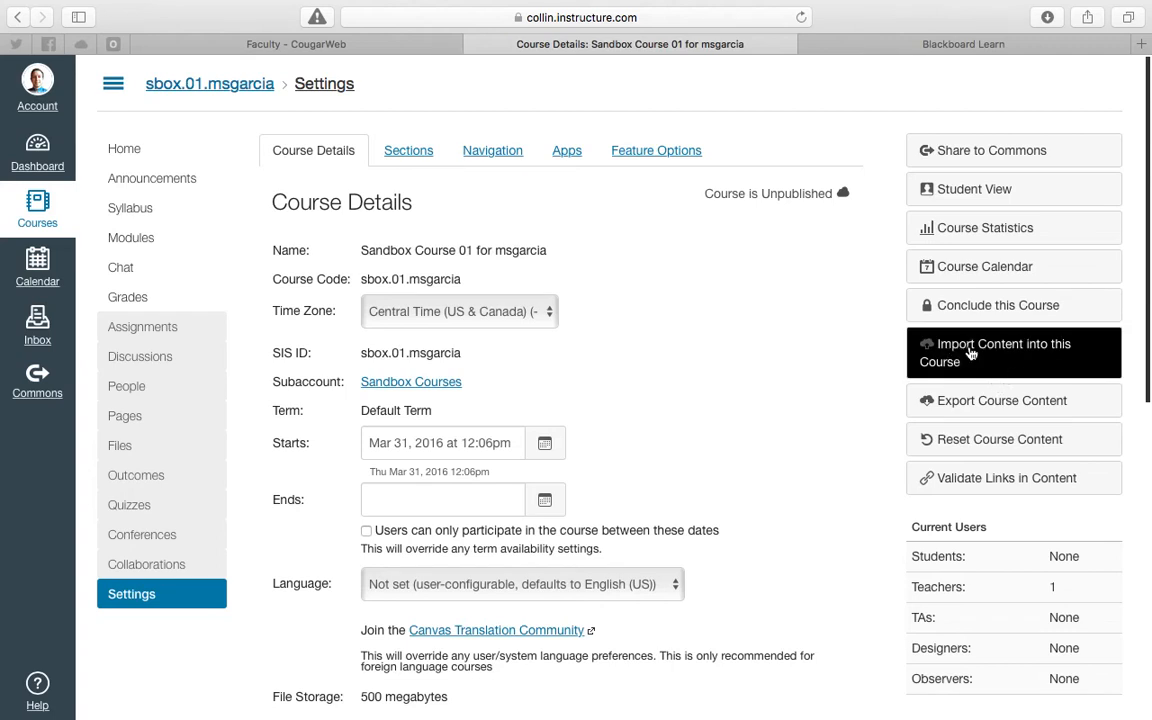
{"action": "left_click", "coordinate": [1019, 357]}
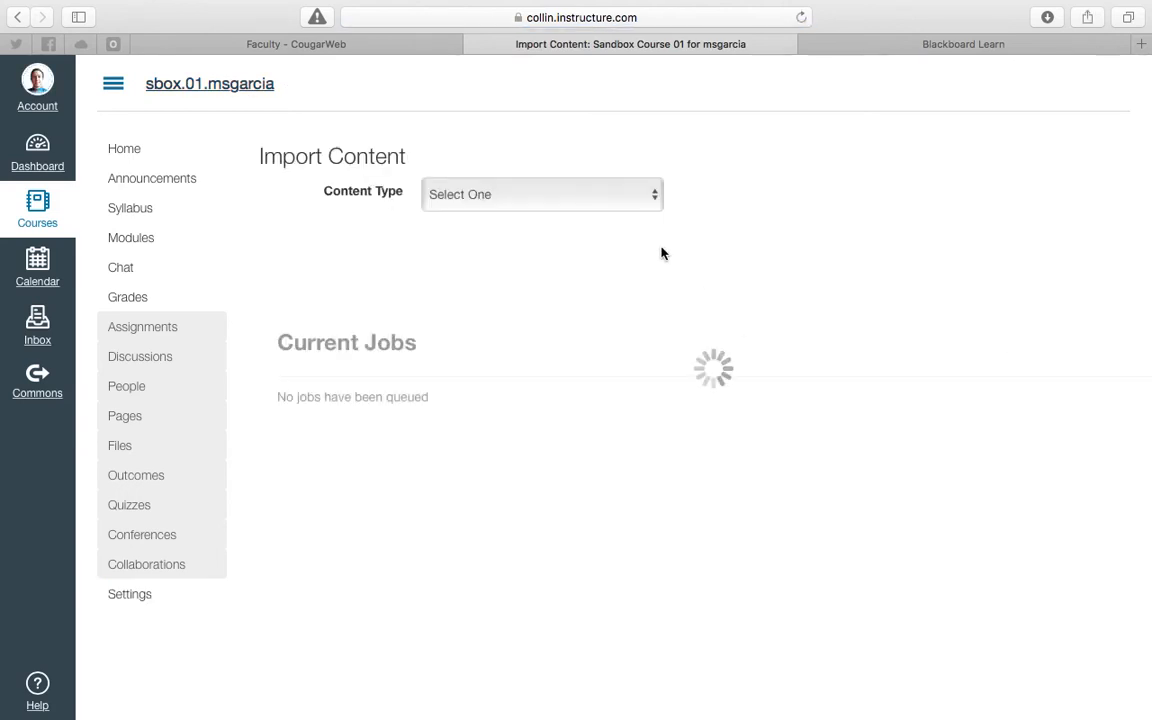
{"action": "left_click", "coordinate": [597, 196]}
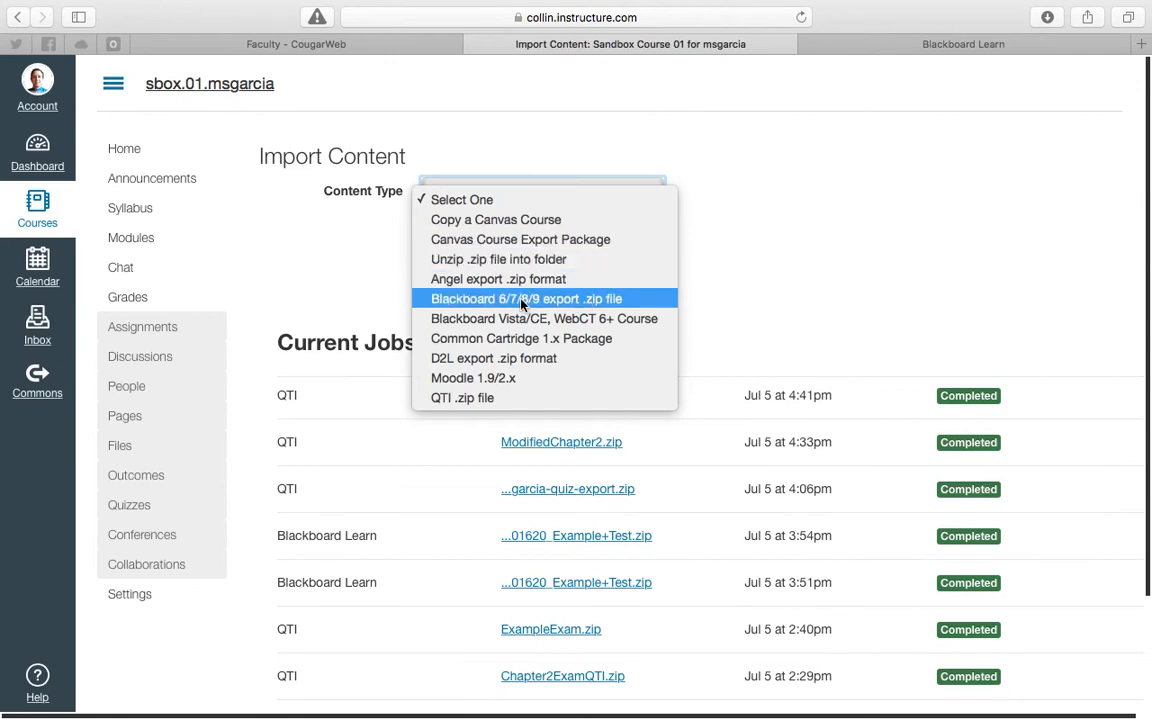
{"action": "left_click", "coordinate": [572, 304]}
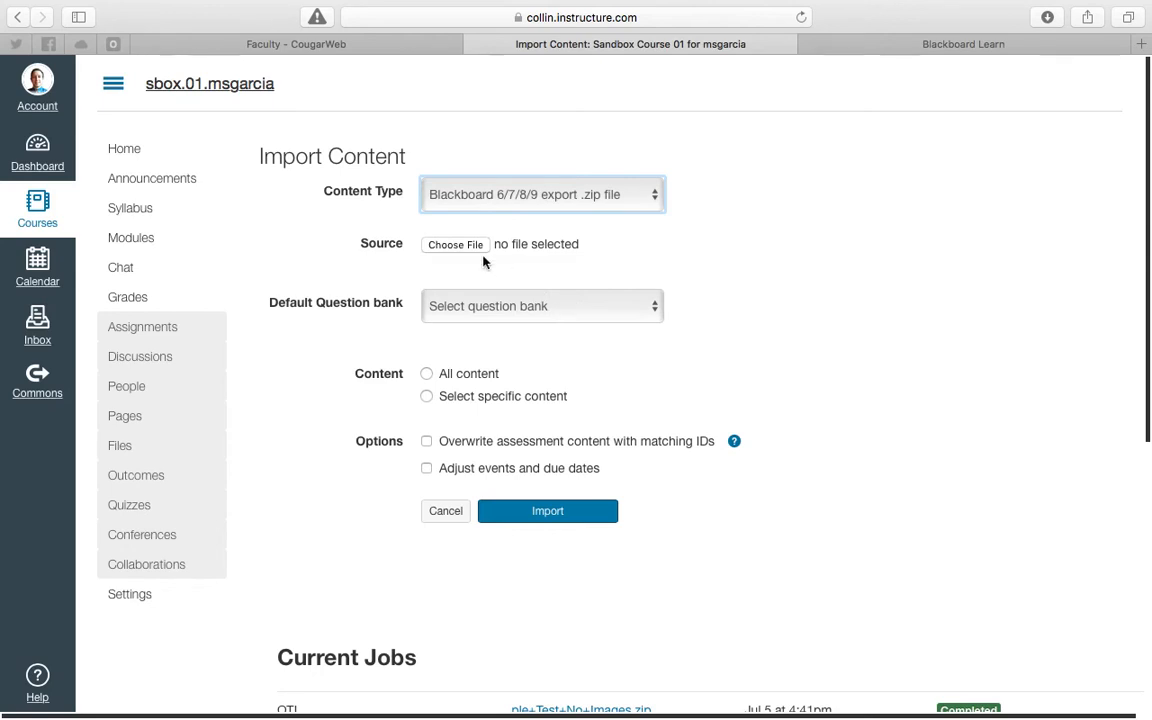
- Choose Test_ExportFile_23455.201620_Example Test with Images.zip from Downloads as the import source
{"action": "left_click", "coordinate": [455, 245]}
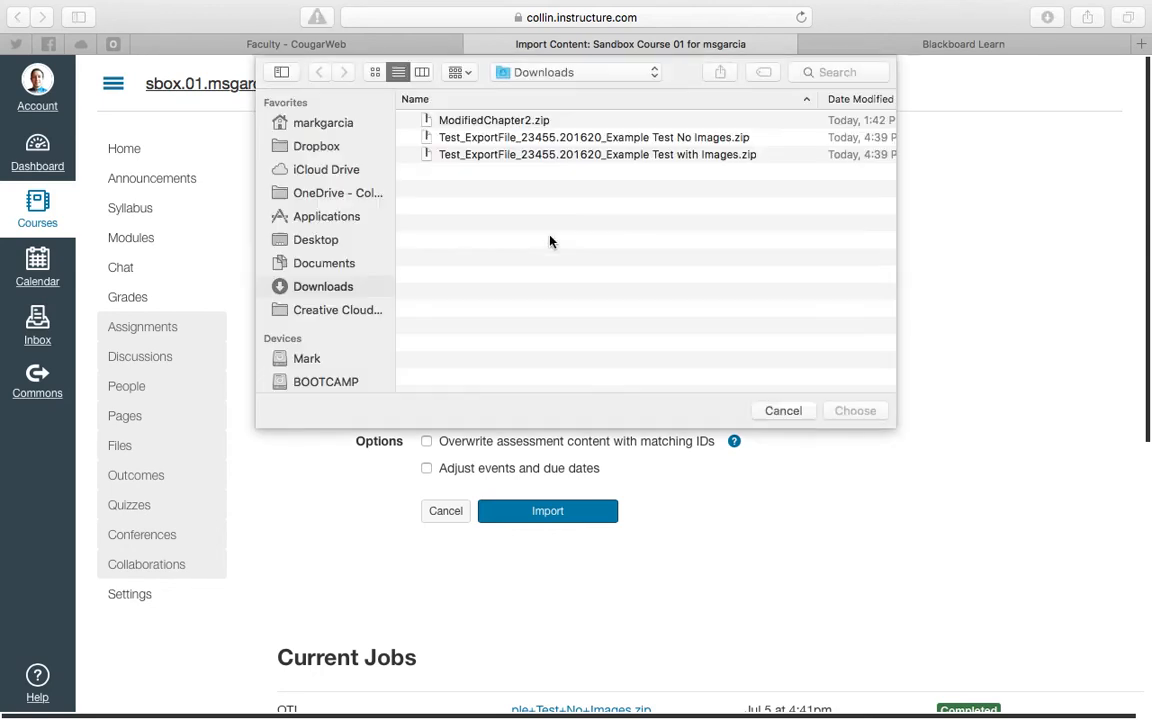
{"action": "left_click", "coordinate": [624, 156]}
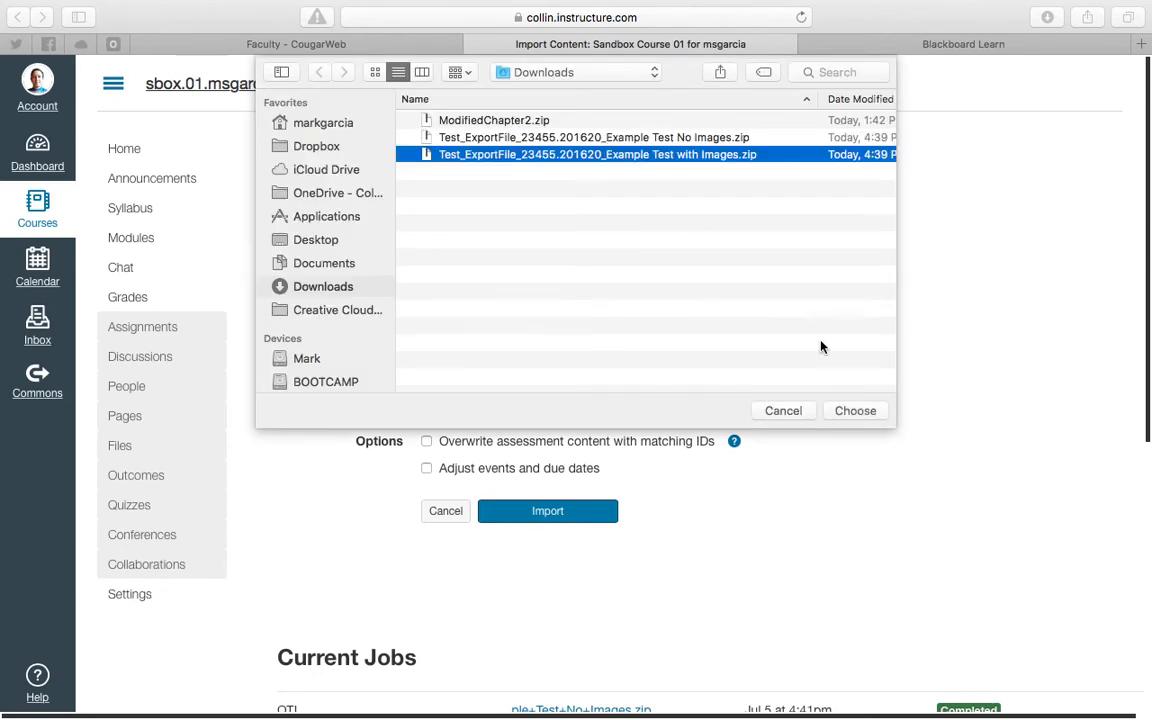
{"action": "left_click", "coordinate": [844, 413]}
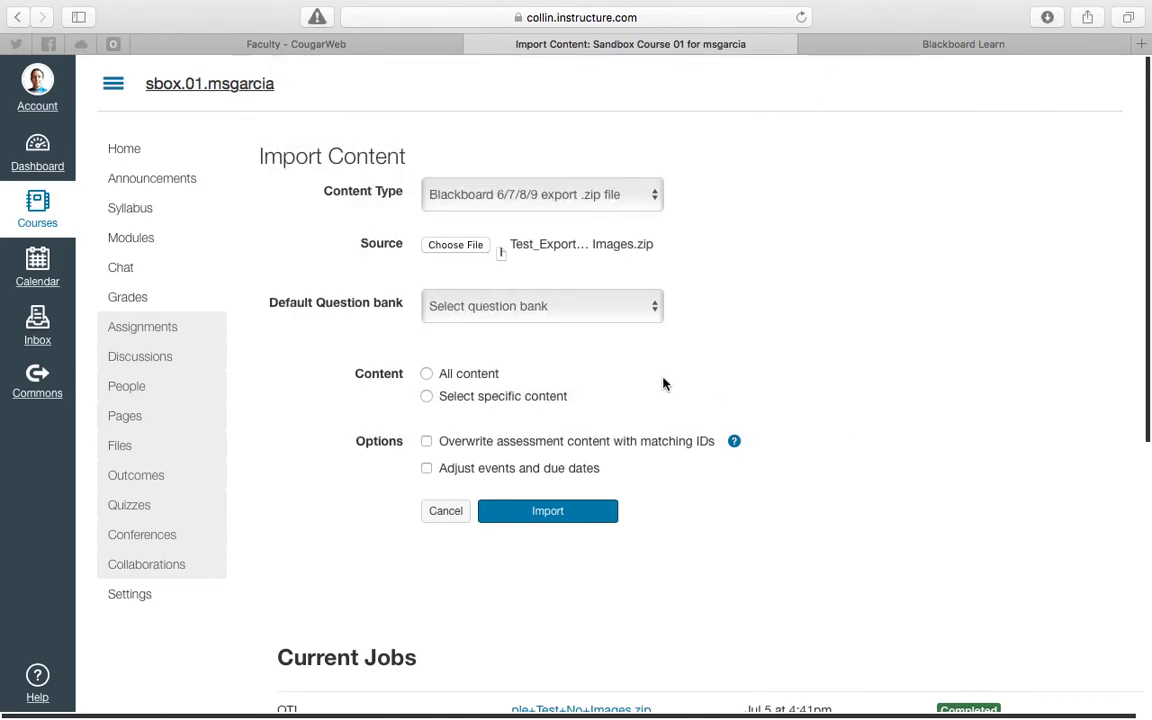
- Set the import to bring in all content and run the Blackboard import
{"action": "left_click", "coordinate": [541, 511]}
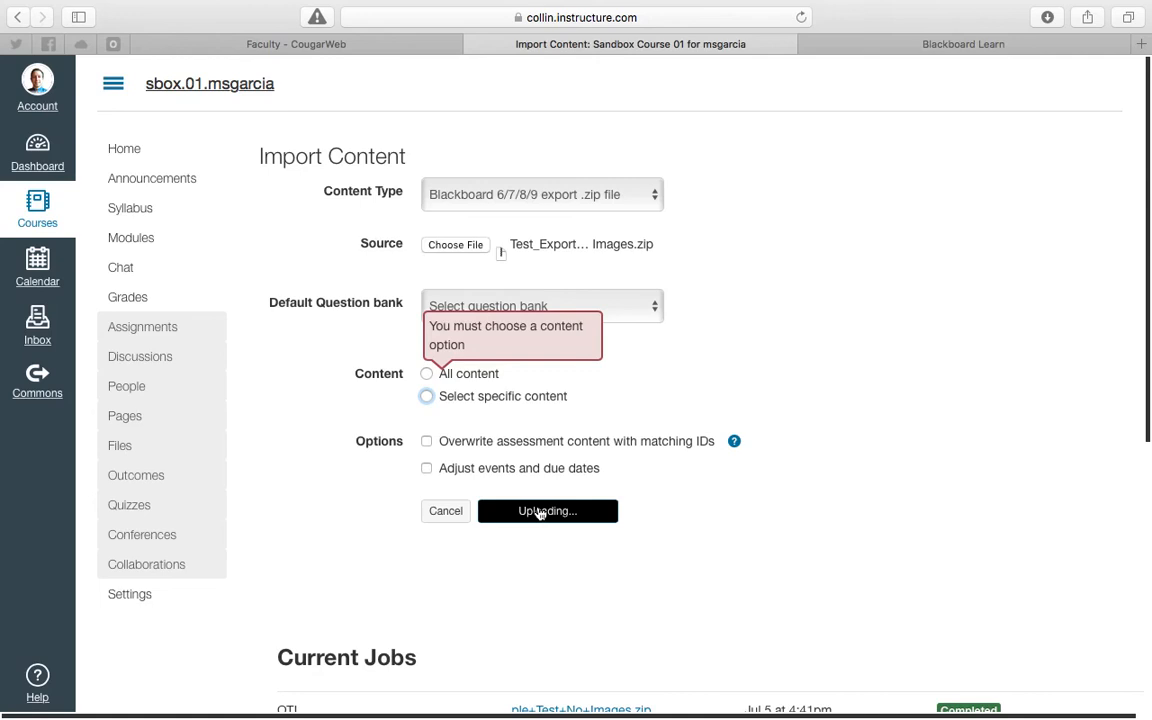
{"action": "left_click", "coordinate": [426, 376]}
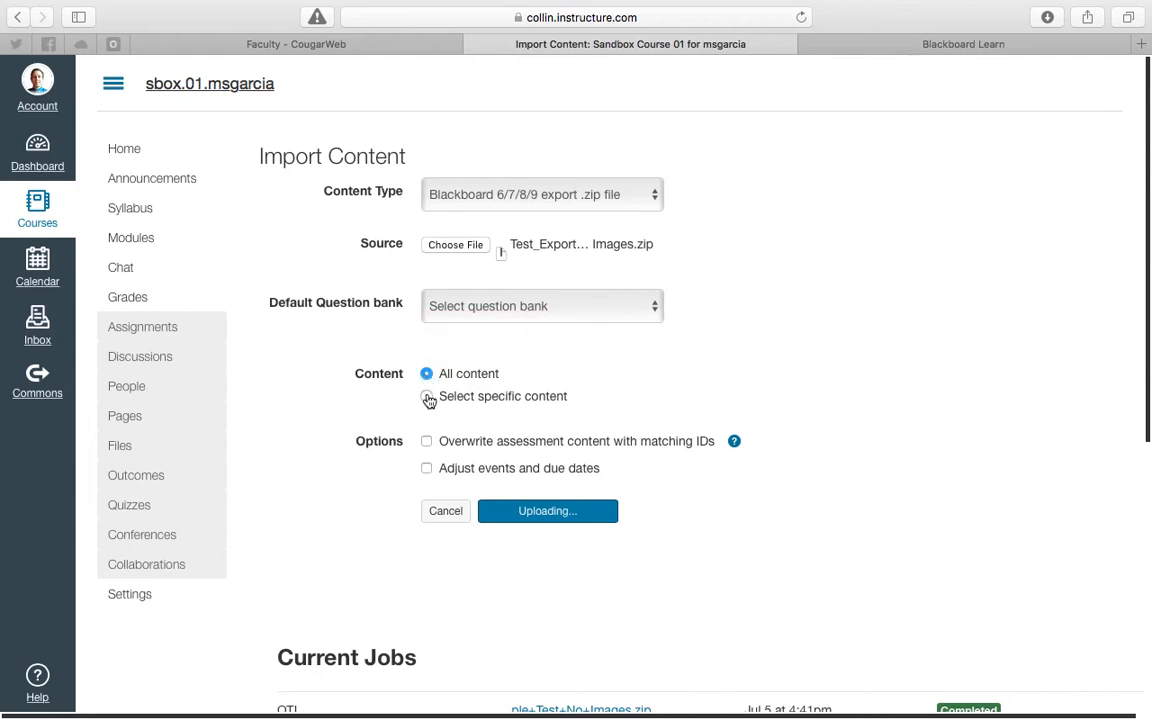
{"action": "left_click", "coordinate": [428, 398]}
{"action": "left_click", "coordinate": [429, 376]}
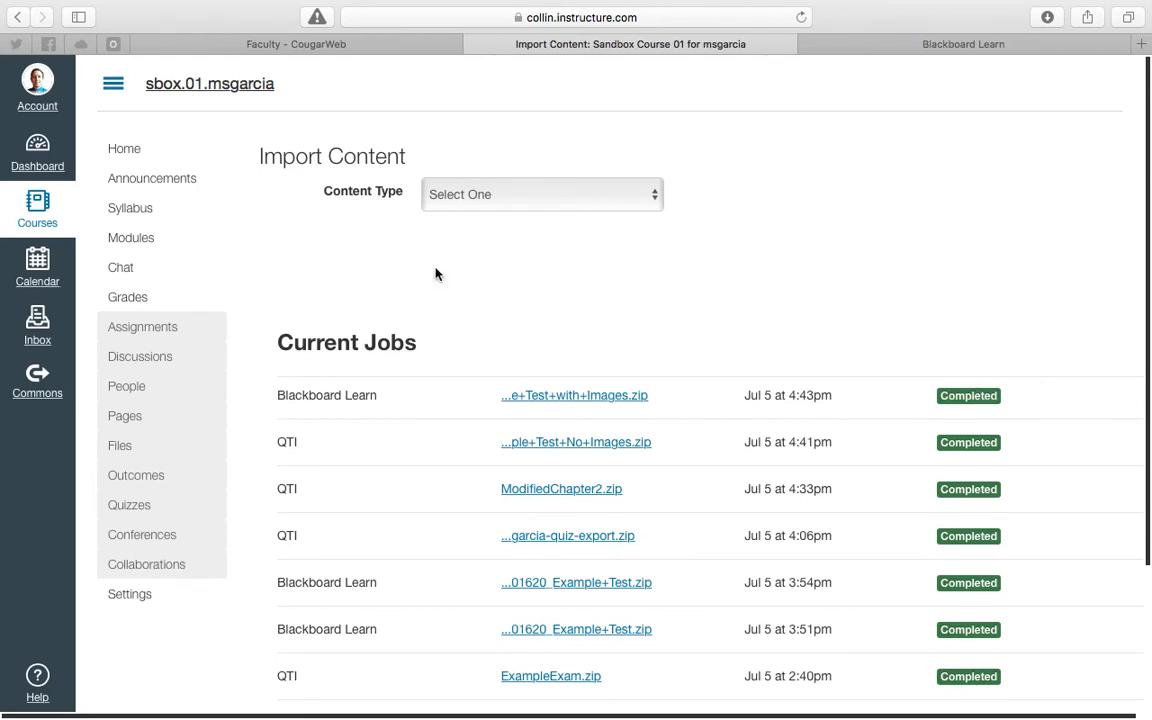
- Preview the imported Example Test with Images quiz and review its questions, including the picture in Question 2
{"action": "left_click", "coordinate": [146, 512]}
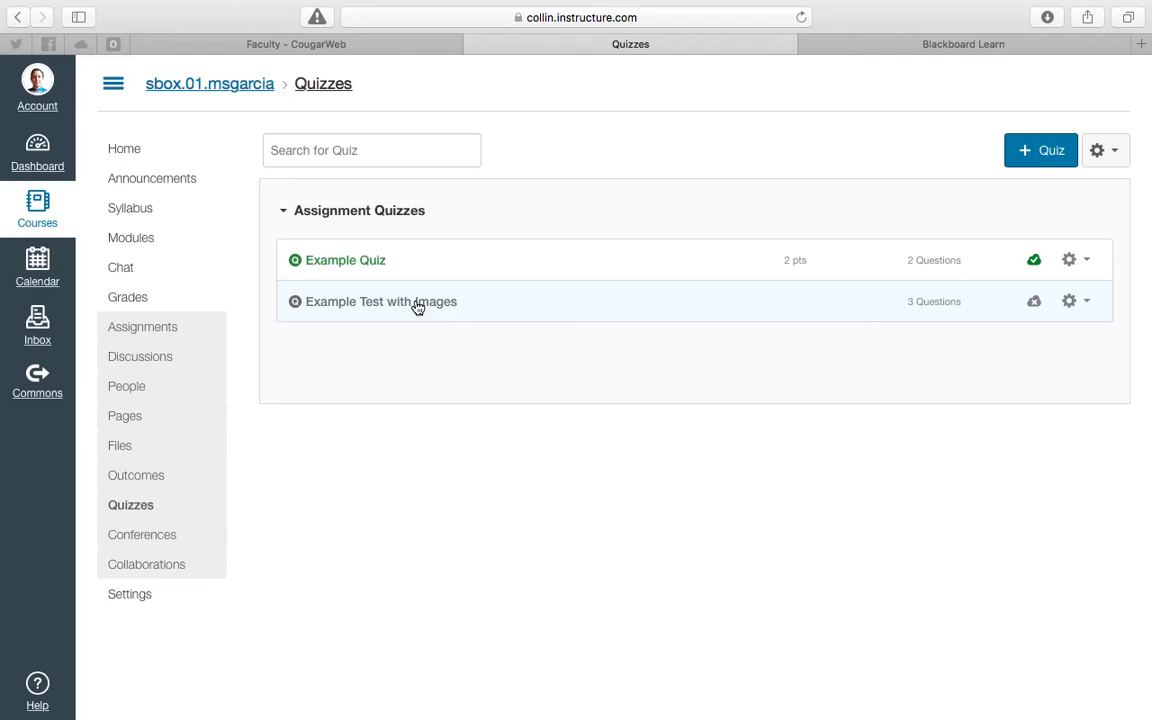
{"action": "left_click", "coordinate": [417, 304]}
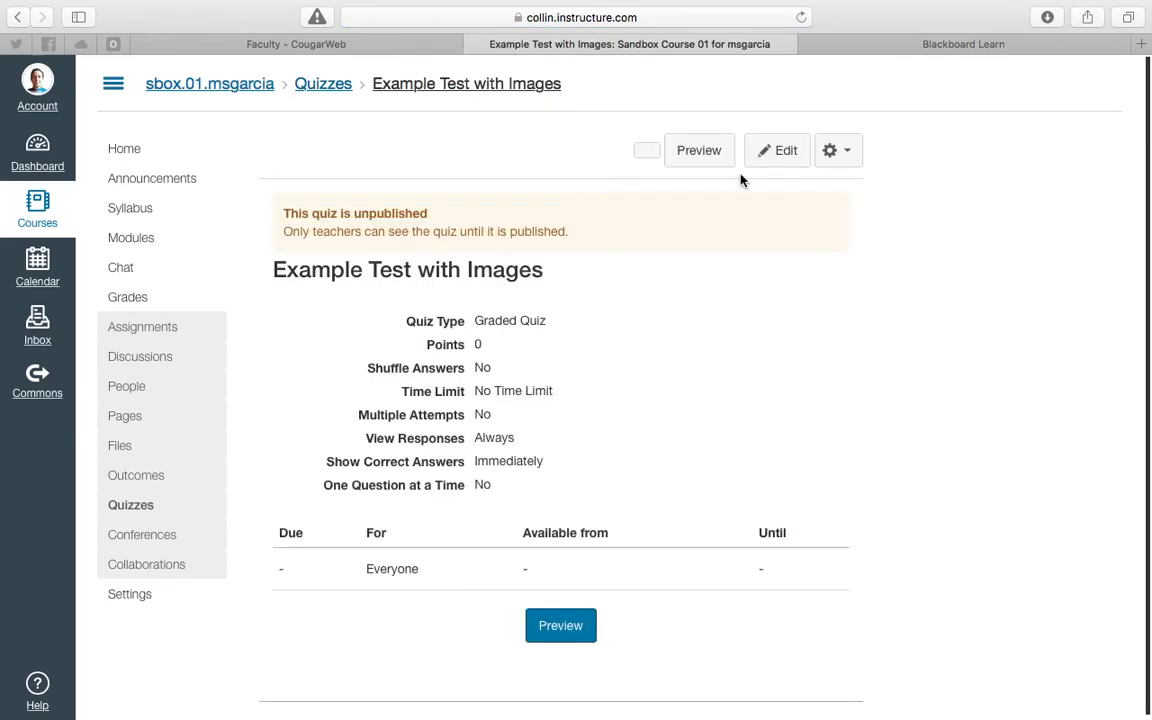
{"action": "left_click", "coordinate": [710, 150]}
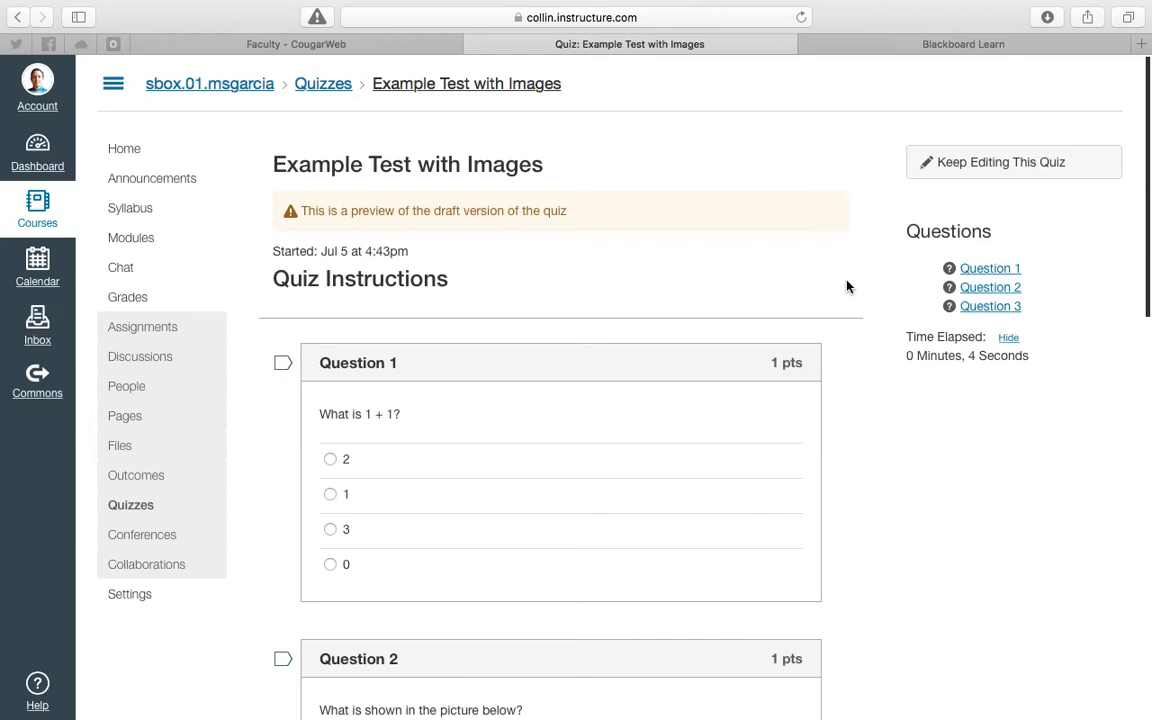
{"action": "scroll", "coordinate": [846, 287], "scroll_direction": "down", "scroll_amount": 1}
{"action": "scroll", "coordinate": [846, 287], "scroll_direction": "down", "scroll_amount": 10}
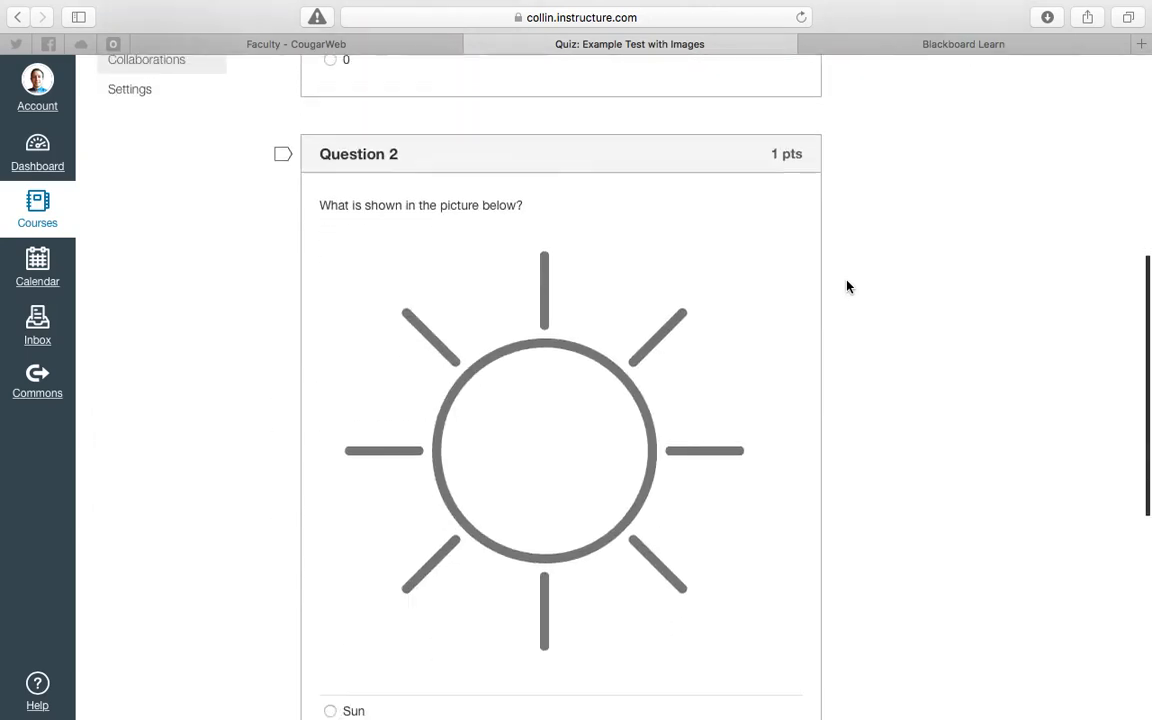
{"action": "scroll", "coordinate": [846, 287], "scroll_direction": "down", "scroll_amount": 12}
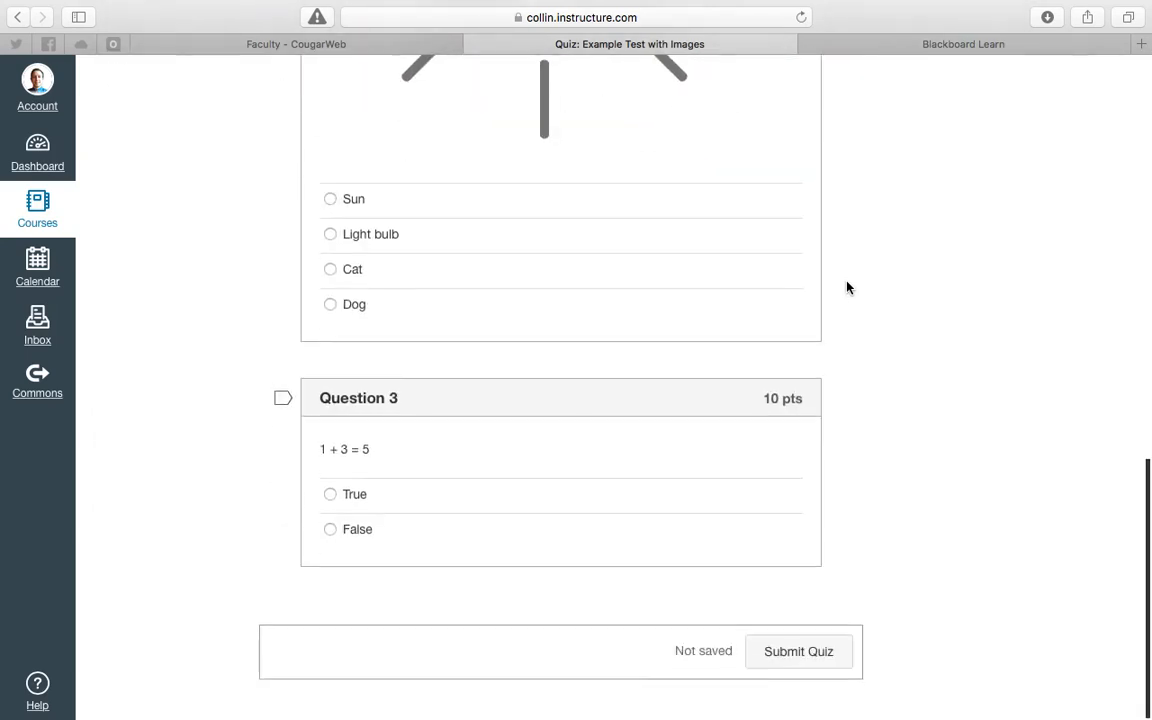
{"action": "scroll", "coordinate": [846, 287], "scroll_direction": "up", "scroll_amount": 17}
{"action": "scroll", "coordinate": [846, 288], "scroll_direction": "up", "scroll_amount": 5}
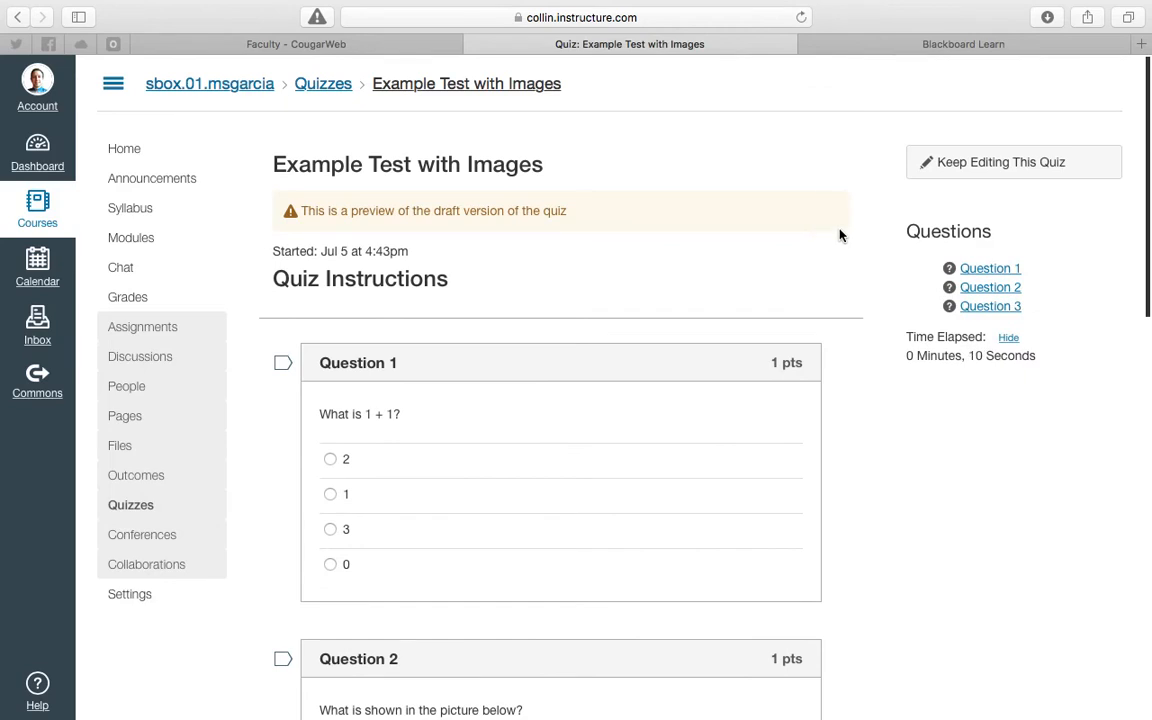
{"action": "scroll", "coordinate": [841, 236], "scroll_direction": "down", "scroll_amount": 1}
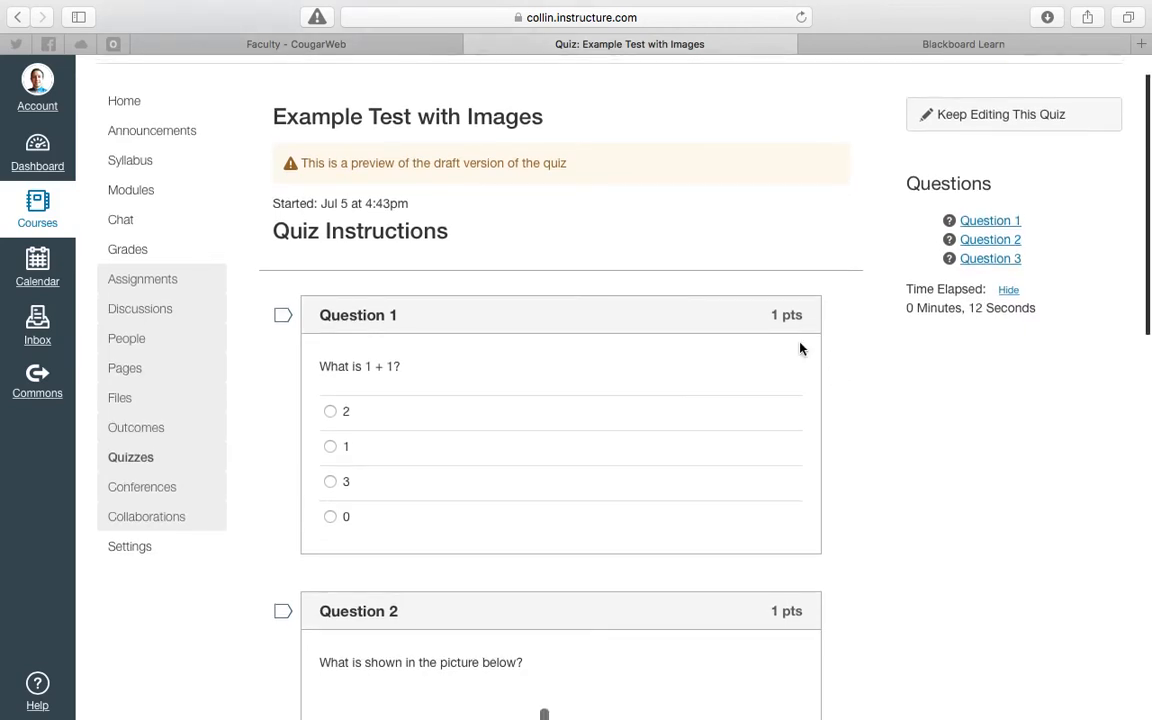
{"action": "scroll", "coordinate": [800, 348], "scroll_direction": "down", "scroll_amount": 5}
{"action": "scroll", "coordinate": [520, 415], "scroll_direction": "up", "scroll_amount": 5}
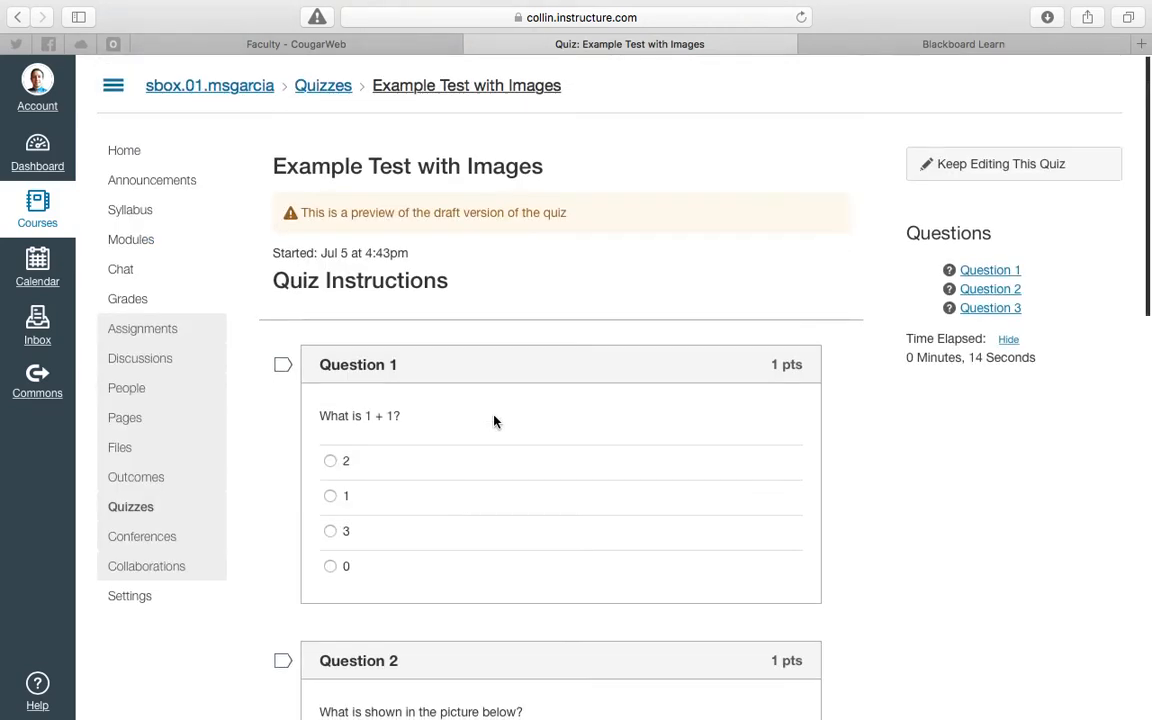
- Open the Example Test with Images question bank and examine how the Picture question displays its image
{"action": "left_click", "coordinate": [149, 505]}
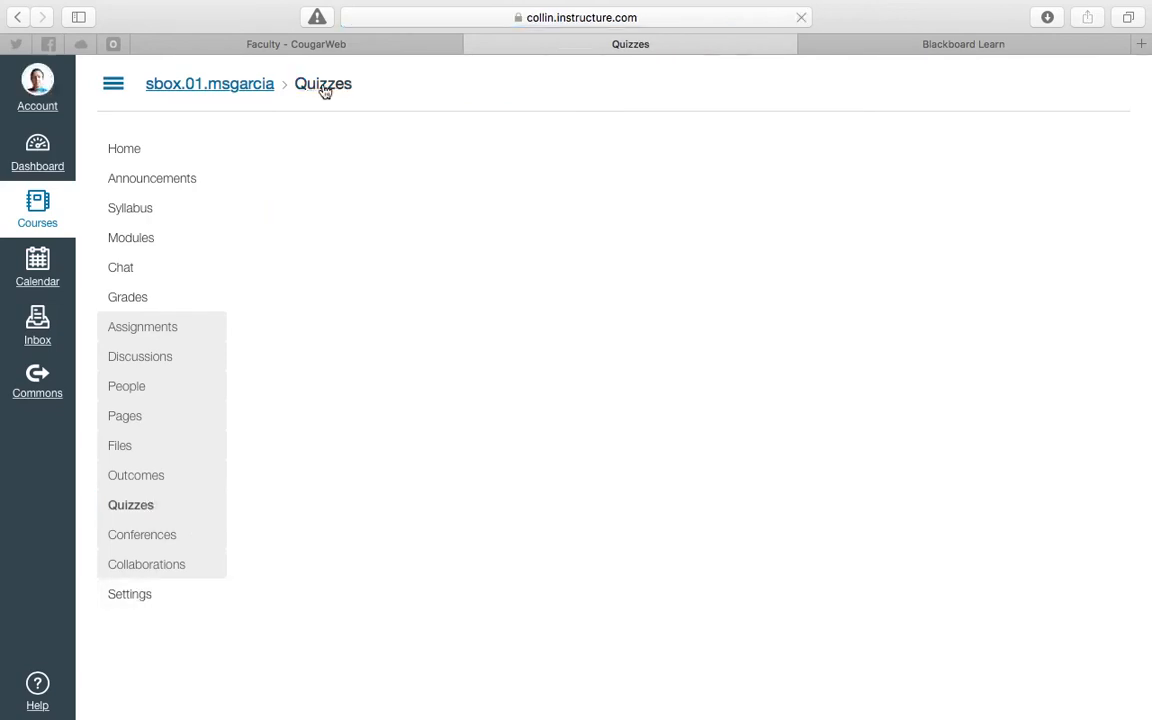
{"action": "left_click", "coordinate": [1100, 149]}
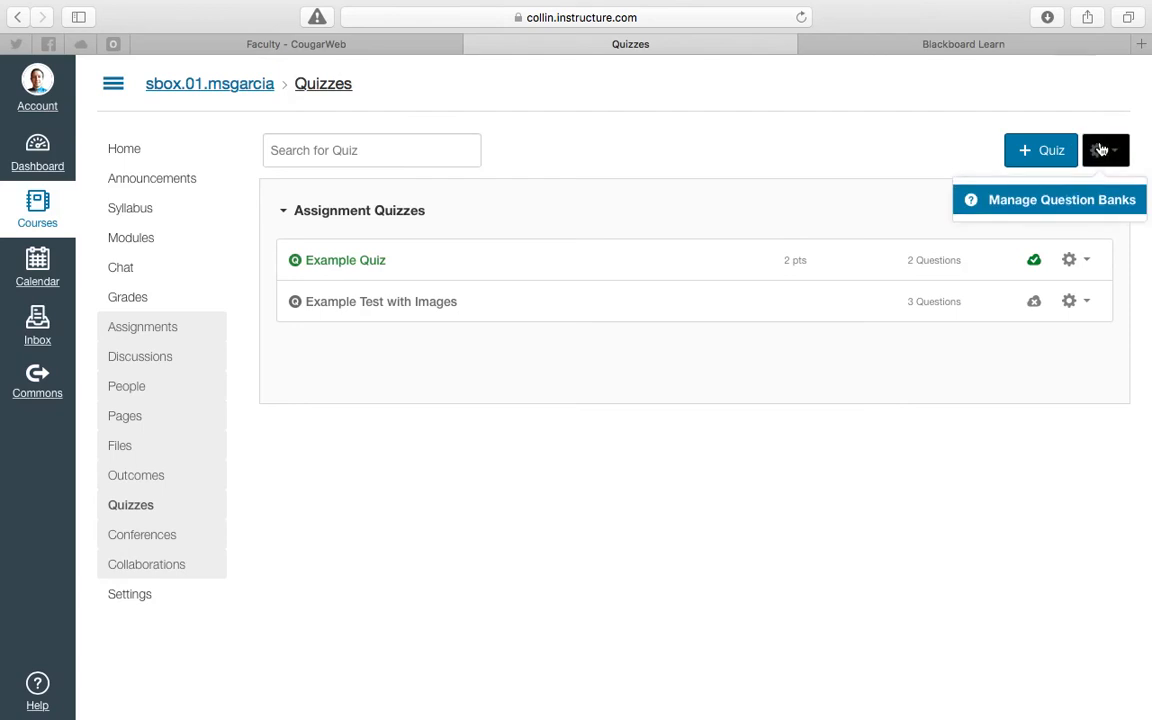
{"action": "left_click", "coordinate": [1080, 205]}
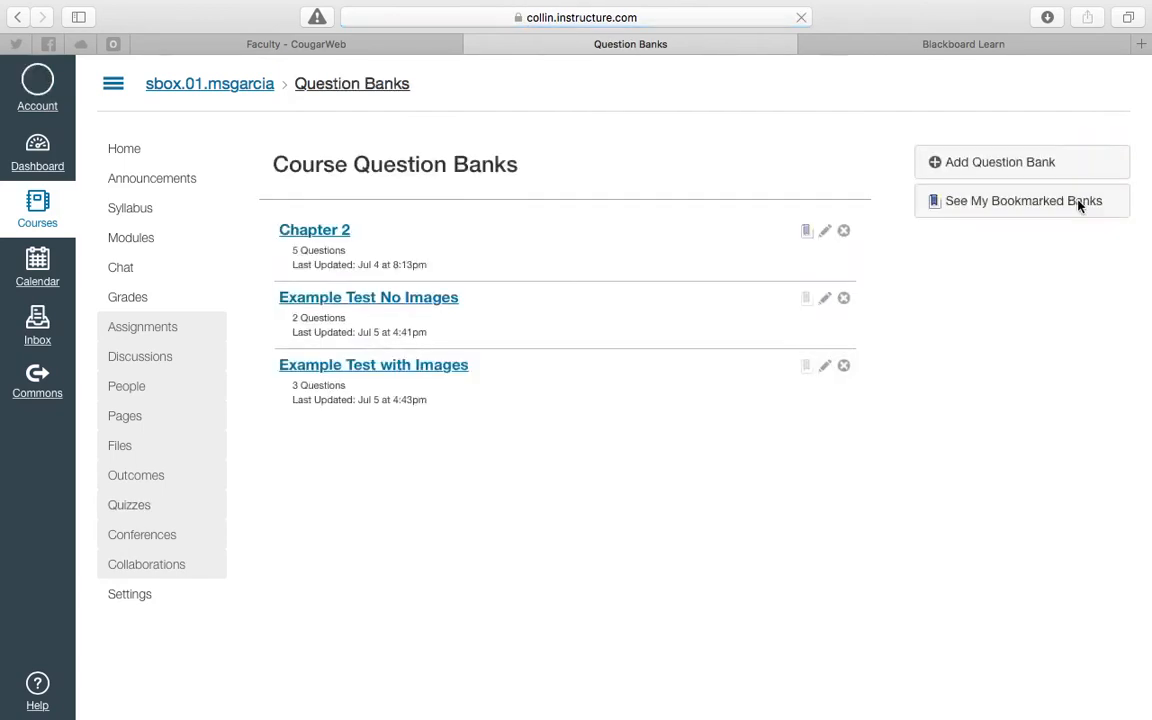
{"action": "left_click", "coordinate": [411, 366]}
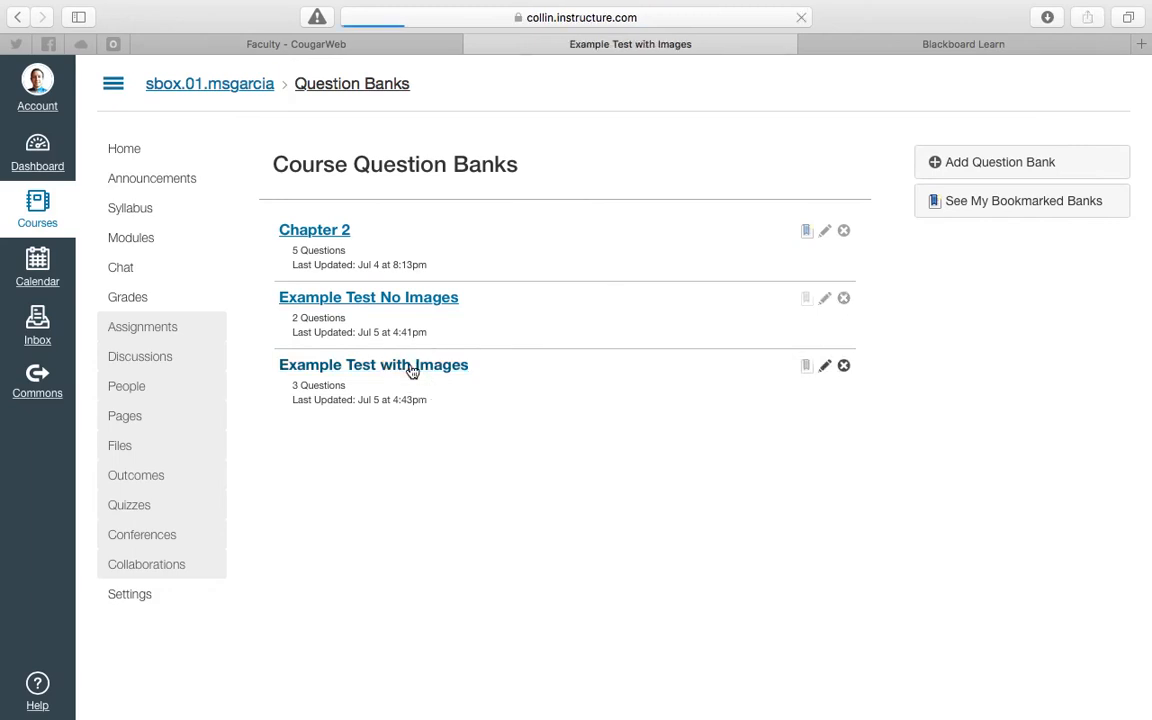
{"action": "scroll", "coordinate": [697, 507], "scroll_direction": "down", "scroll_amount": 5}
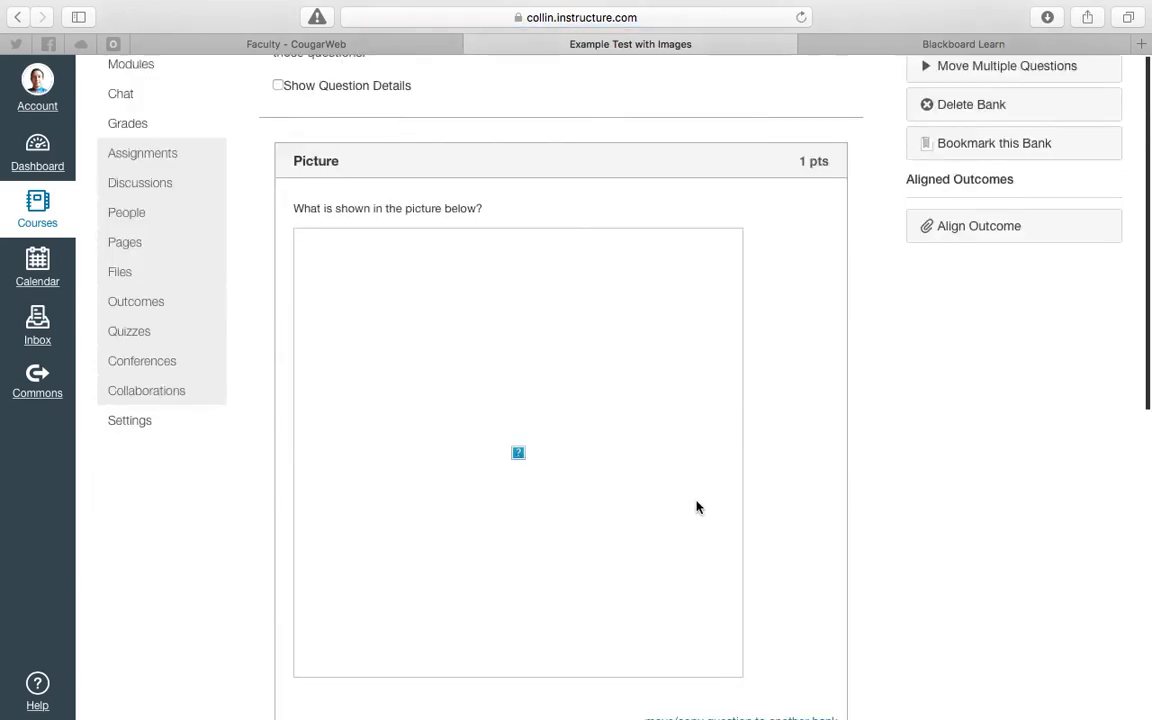
{"action": "mouse_move", "coordinate": [738, 254]}
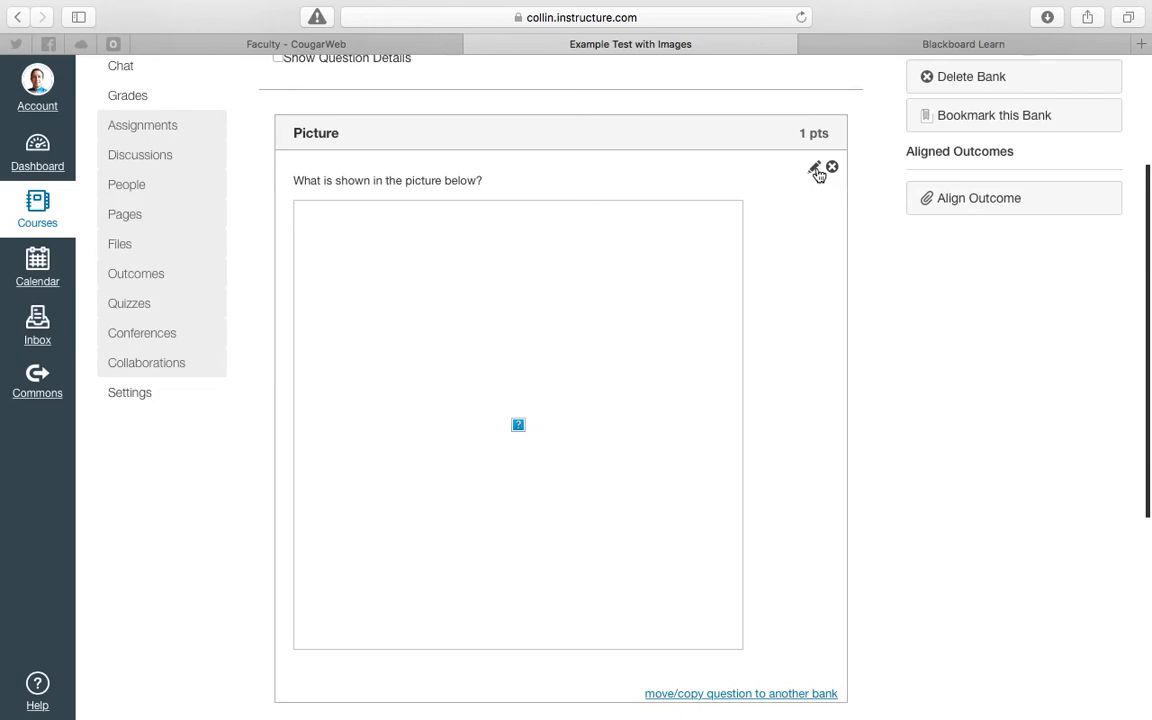
{"action": "scroll", "coordinate": [816, 172], "scroll_direction": "up", "scroll_amount": 3}
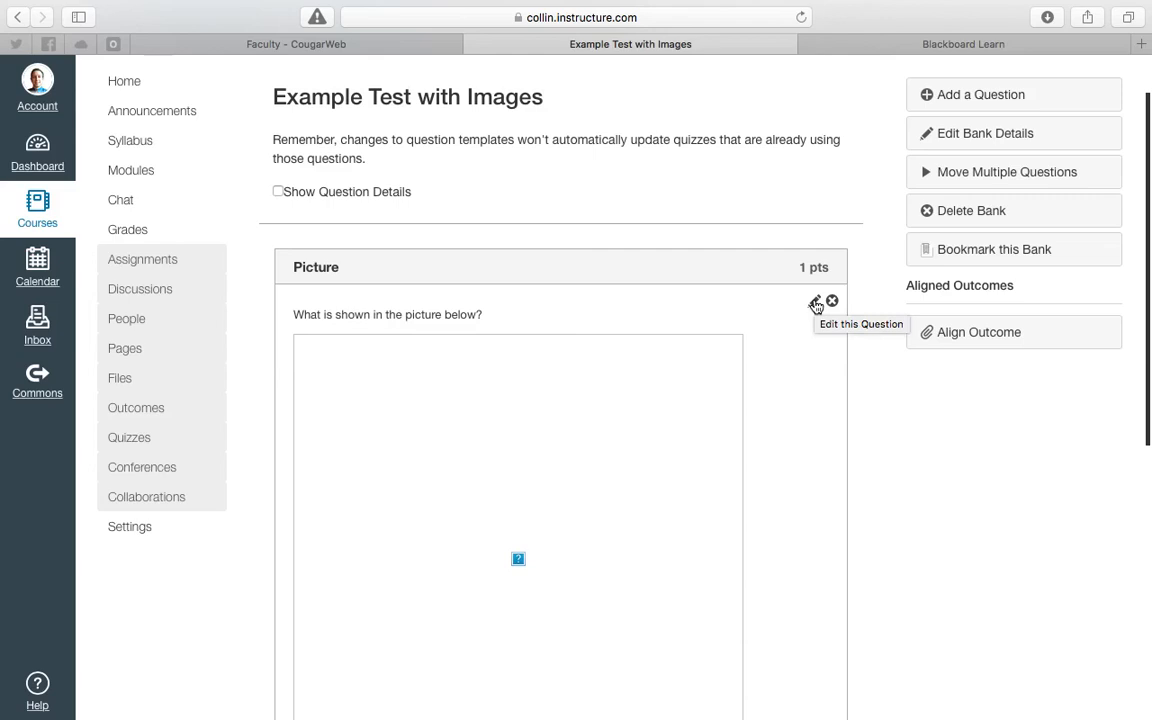
{"action": "scroll", "coordinate": [733, 400], "scroll_direction": "down", "scroll_amount": 3}
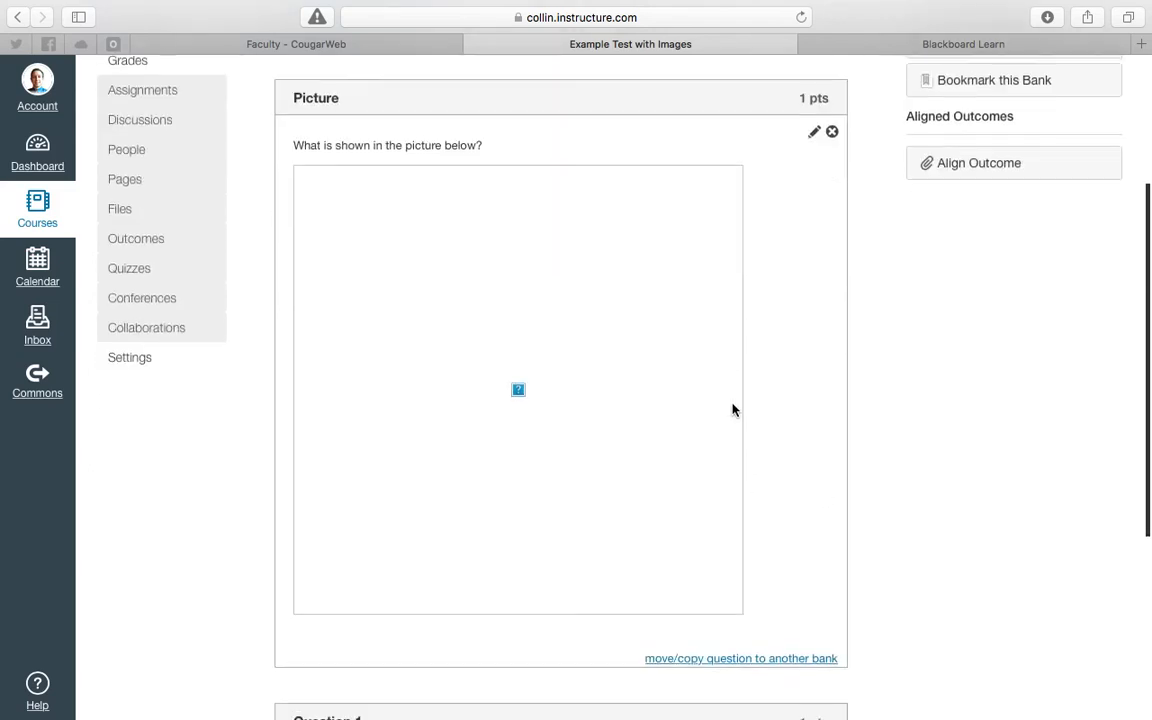
{"action": "scroll", "coordinate": [733, 410], "scroll_direction": "up", "scroll_amount": 2}
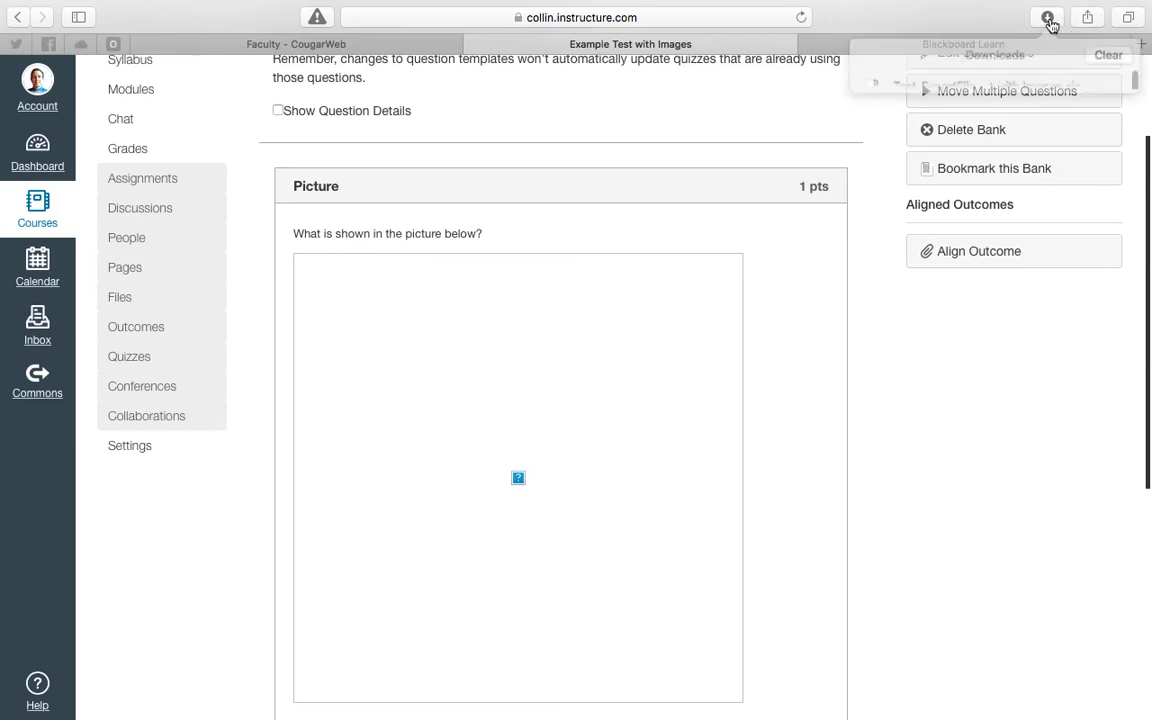
- Extract the downloaded Example Test with Images zip and open the extracted folder in Finder
{"action": "left_click", "coordinate": [1048, 18]}
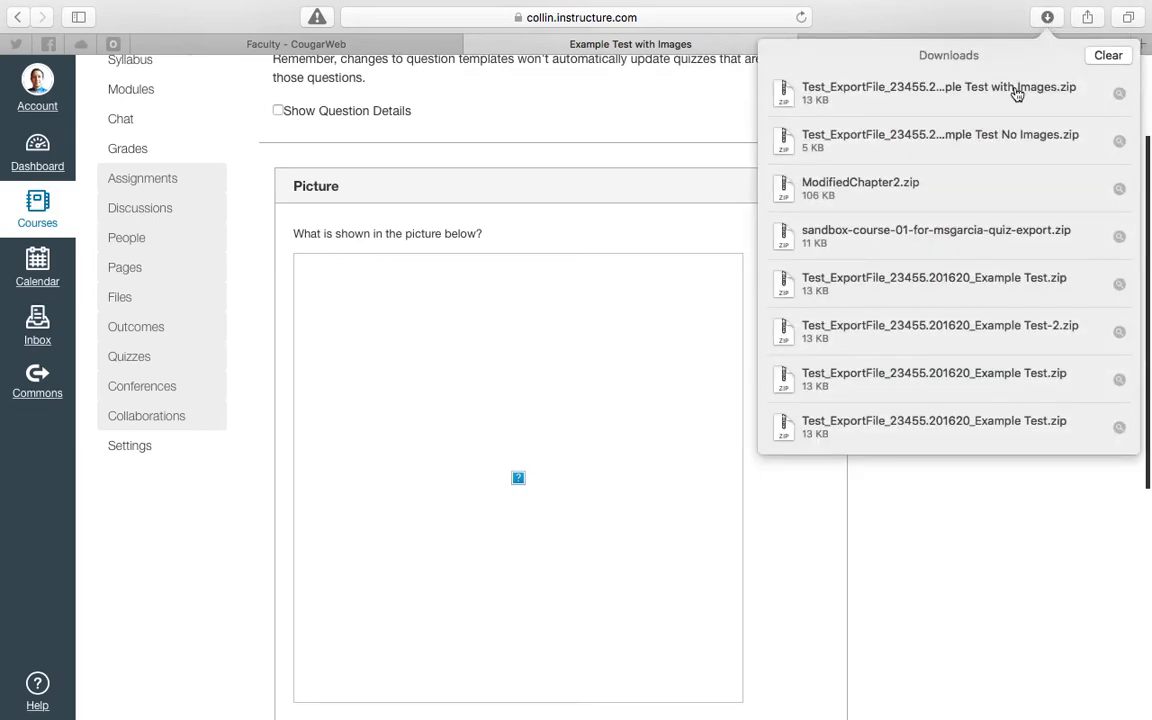
{"action": "right_click", "coordinate": [1014, 90]}
{"action": "left_click", "coordinate": [1012, 92]}
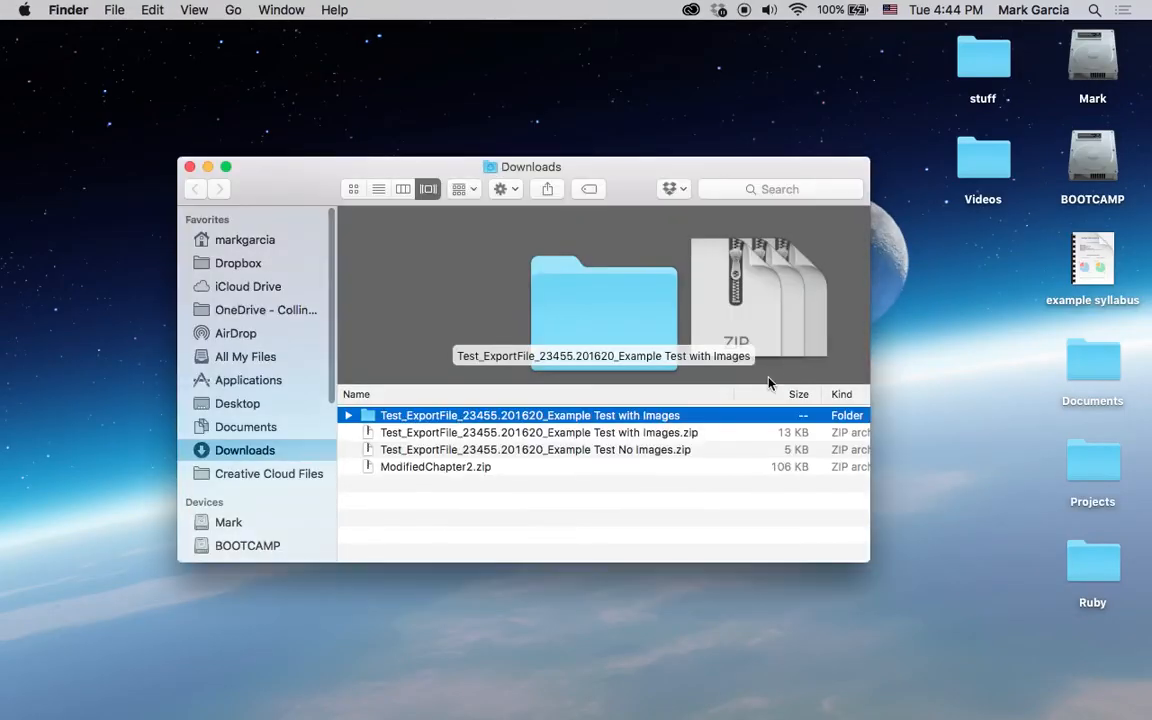
{"action": "left_click", "coordinate": [412, 434]}
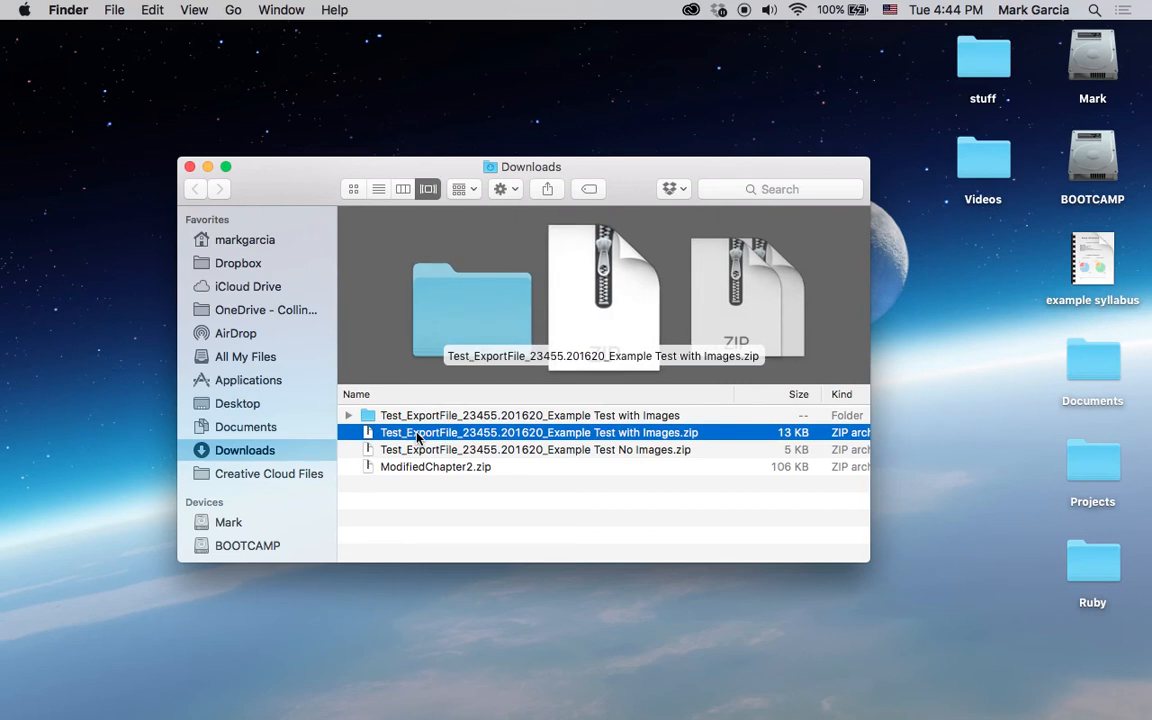
{"action": "double_click", "coordinate": [417, 418]}
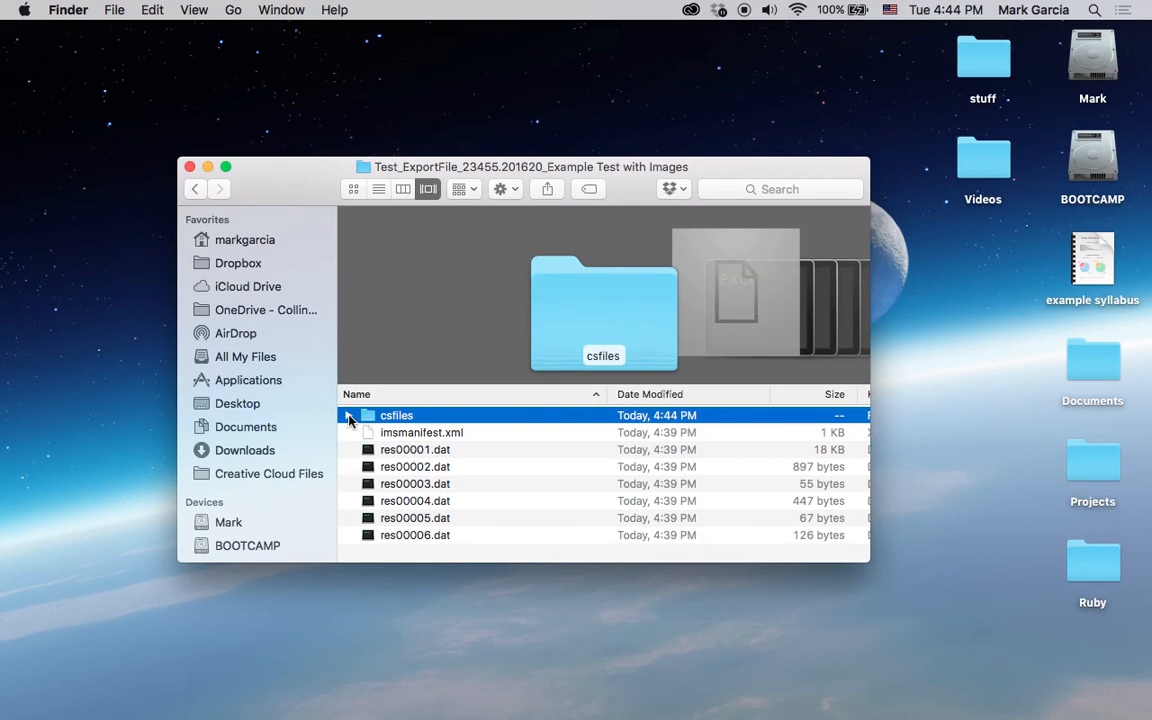
- Expand csfiles and home_dir in the extracted folder, preview summer__xid-14532203_1.png, and close the preview
{"action": "left_click", "coordinate": [348, 415]}
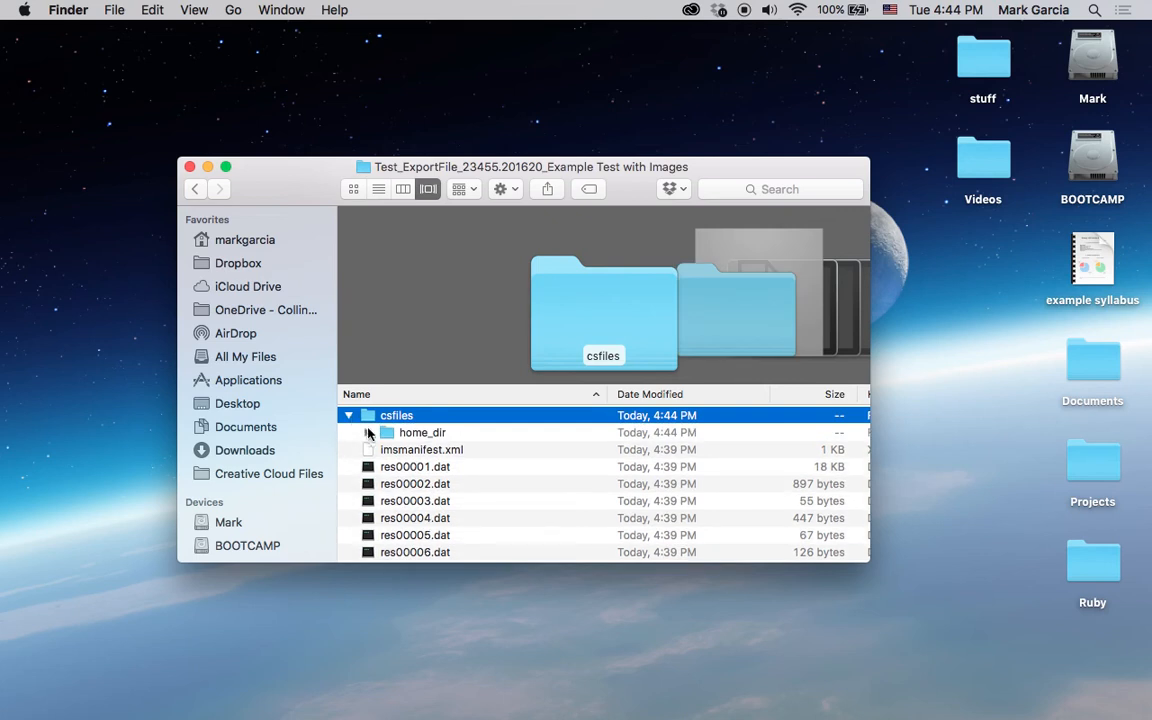
{"action": "left_click", "coordinate": [367, 432]}
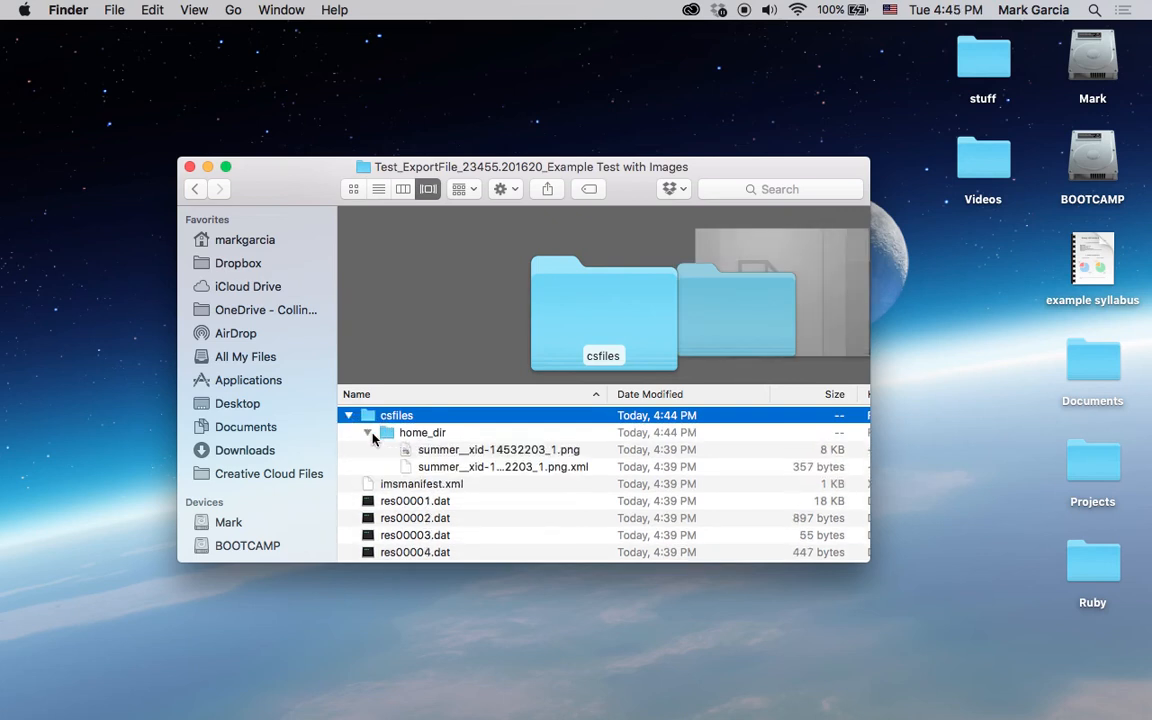
{"action": "left_click", "coordinate": [479, 452]}
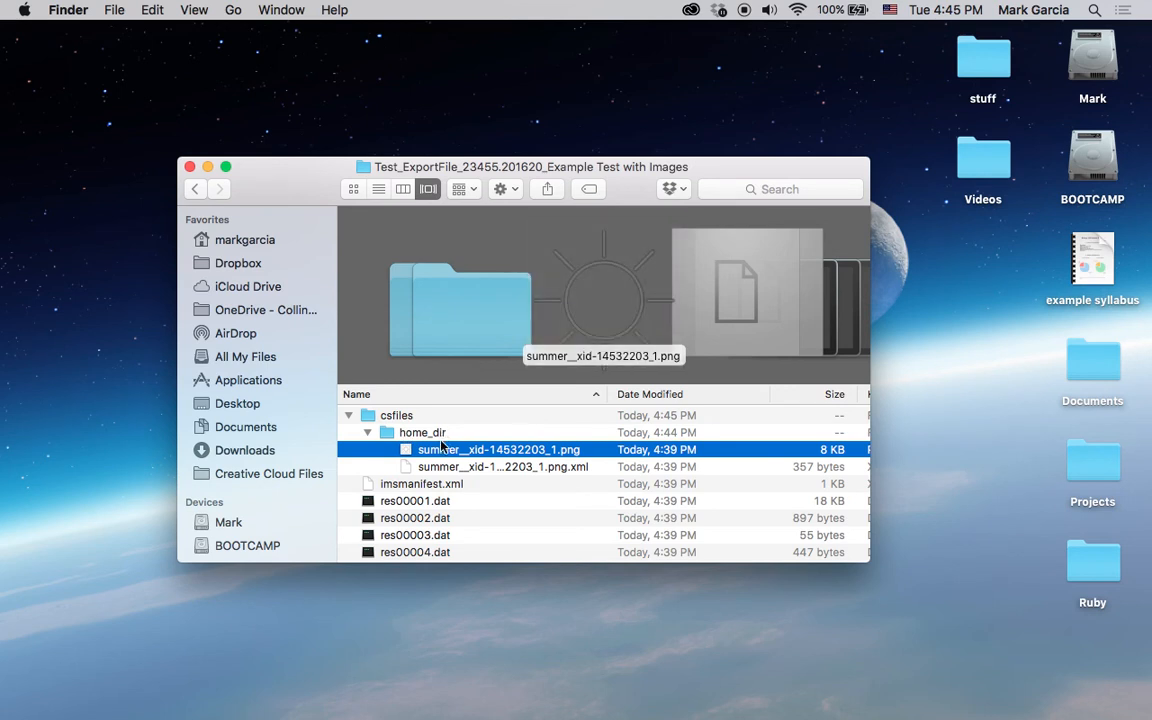
{"action": "key", "text": "space"}
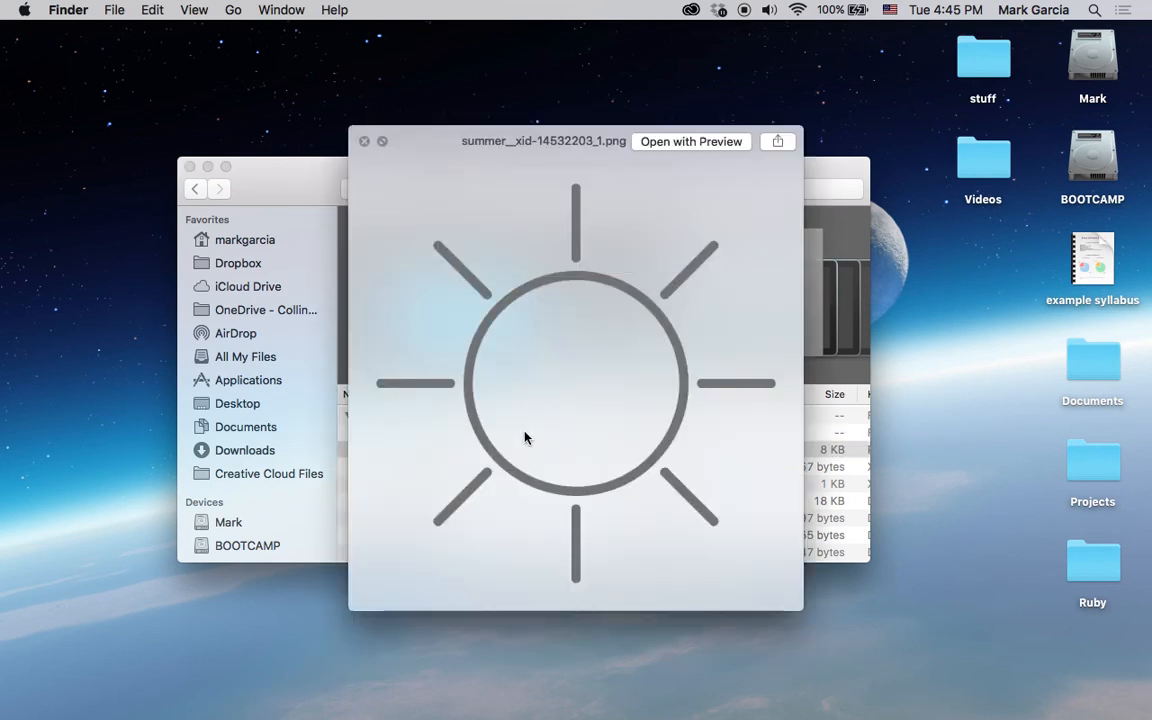
{"action": "key", "text": "space"}
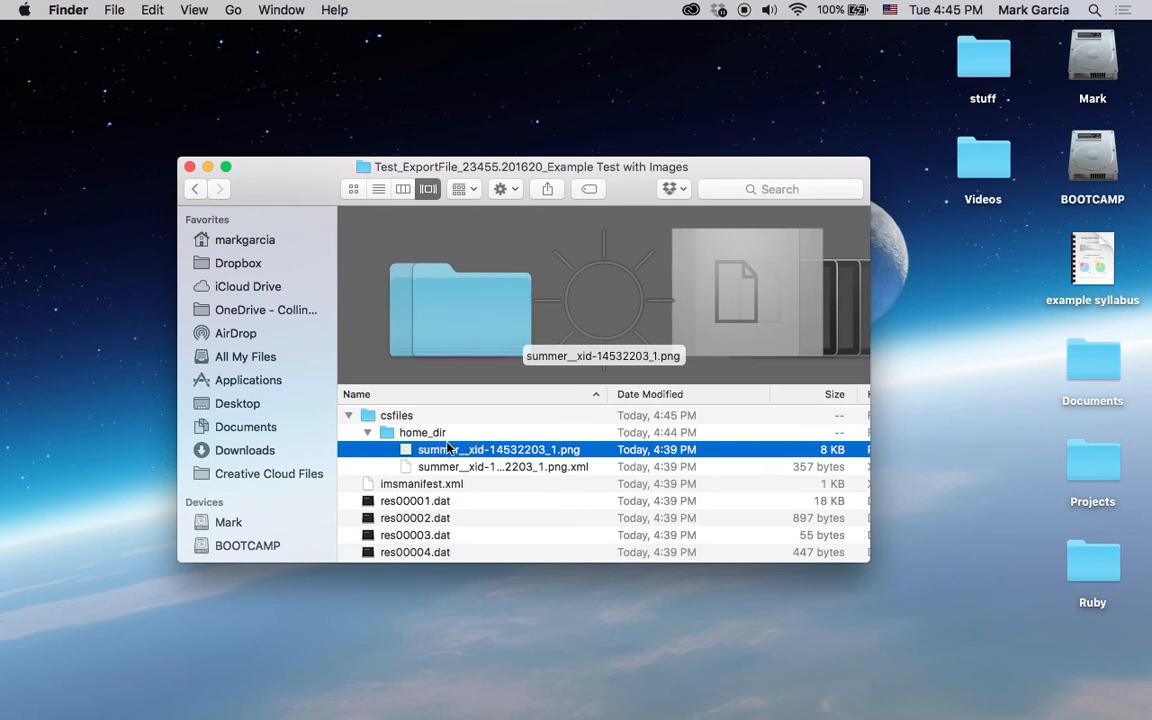
- Switch back to Canvas in the browser and open the Blackboard Exam Images folder in the course files
{"action": "key", "text": "ctrl+Right"}
{"action": "left_click", "coordinate": [237, 528]}
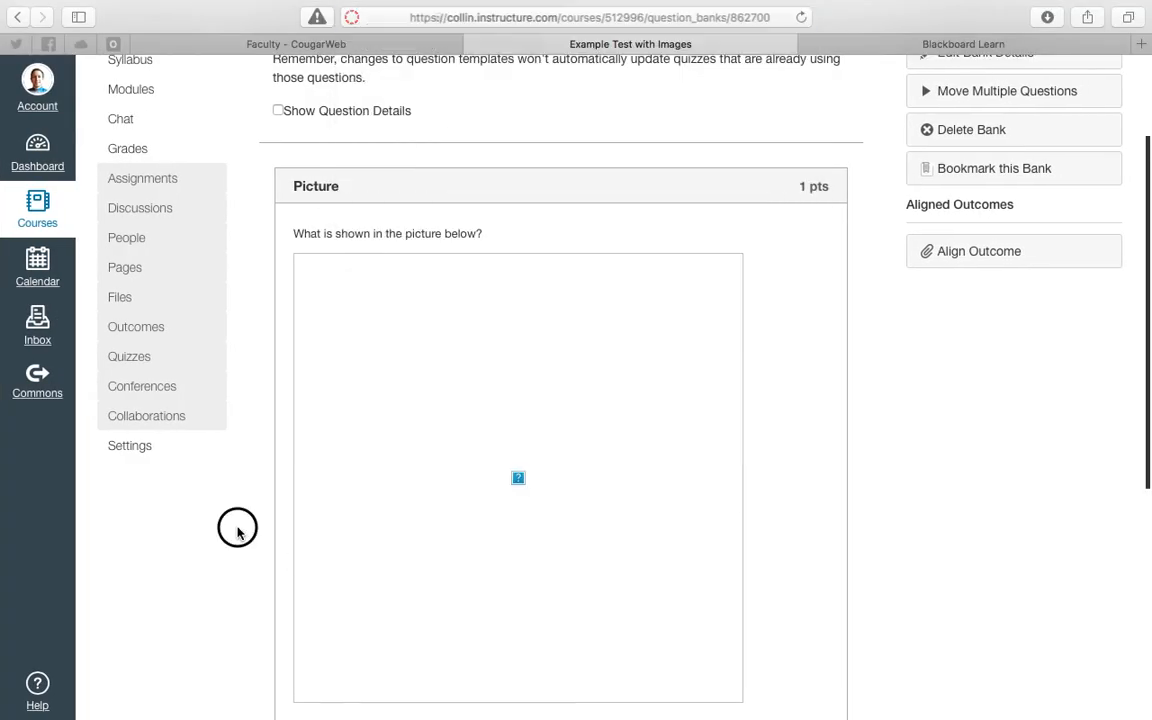
{"action": "left_click", "coordinate": [120, 300]}
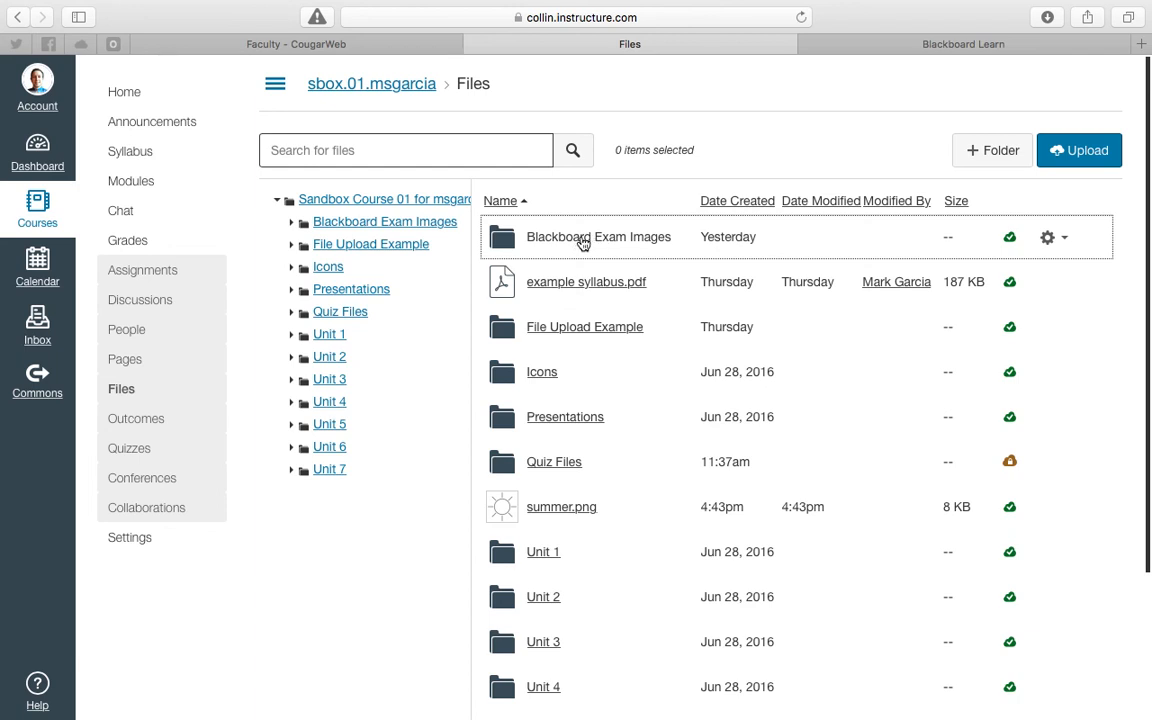
{"action": "left_click", "coordinate": [583, 240]}
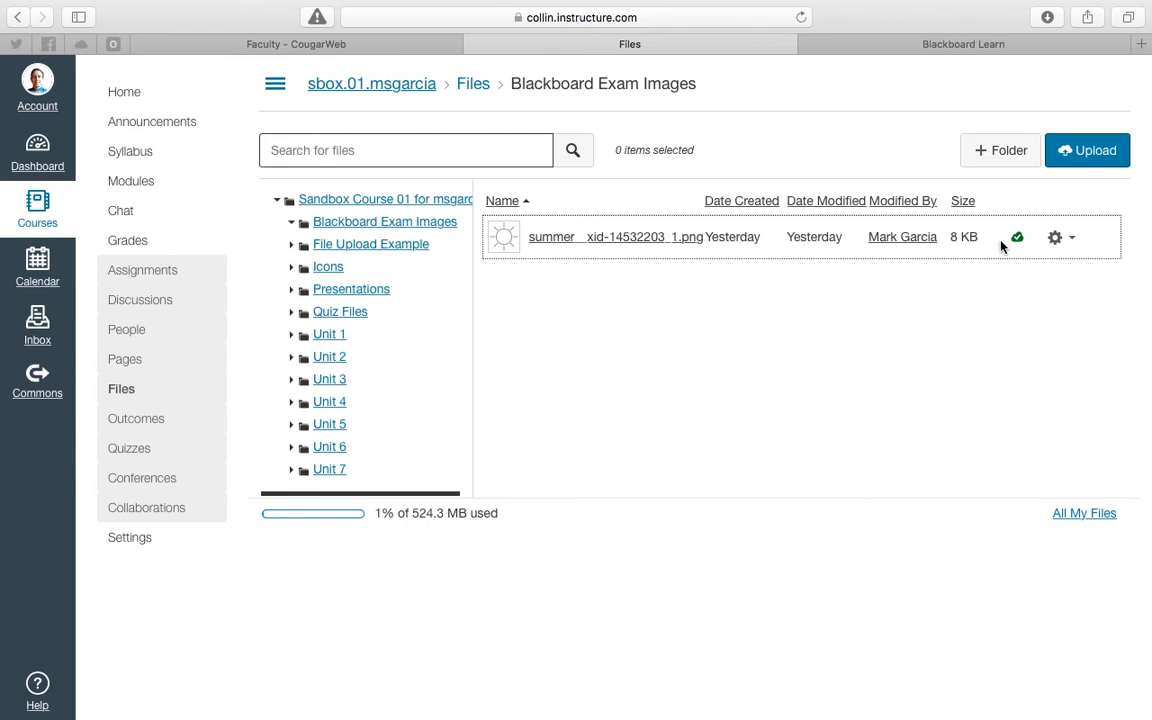
- Delete summer__xid-14532203_1.png from the Blackboard Exam Images course folder and confirm the deletion
{"action": "left_click", "coordinate": [1072, 244]}
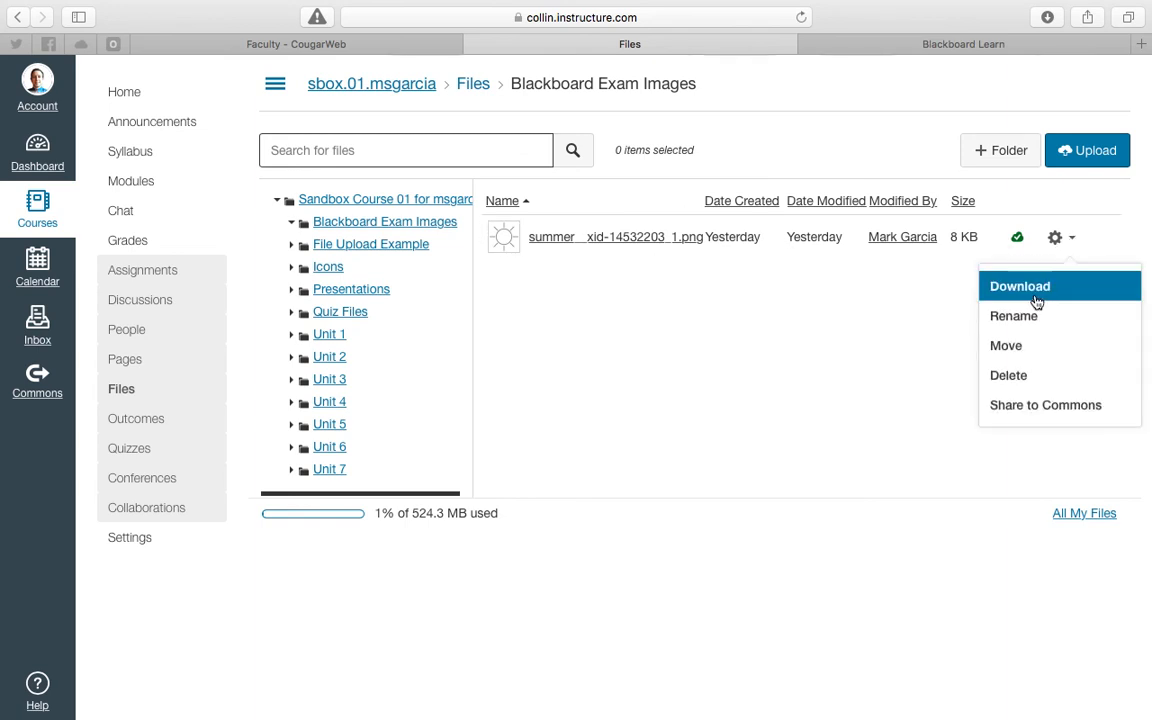
{"action": "left_click", "coordinate": [1010, 375]}
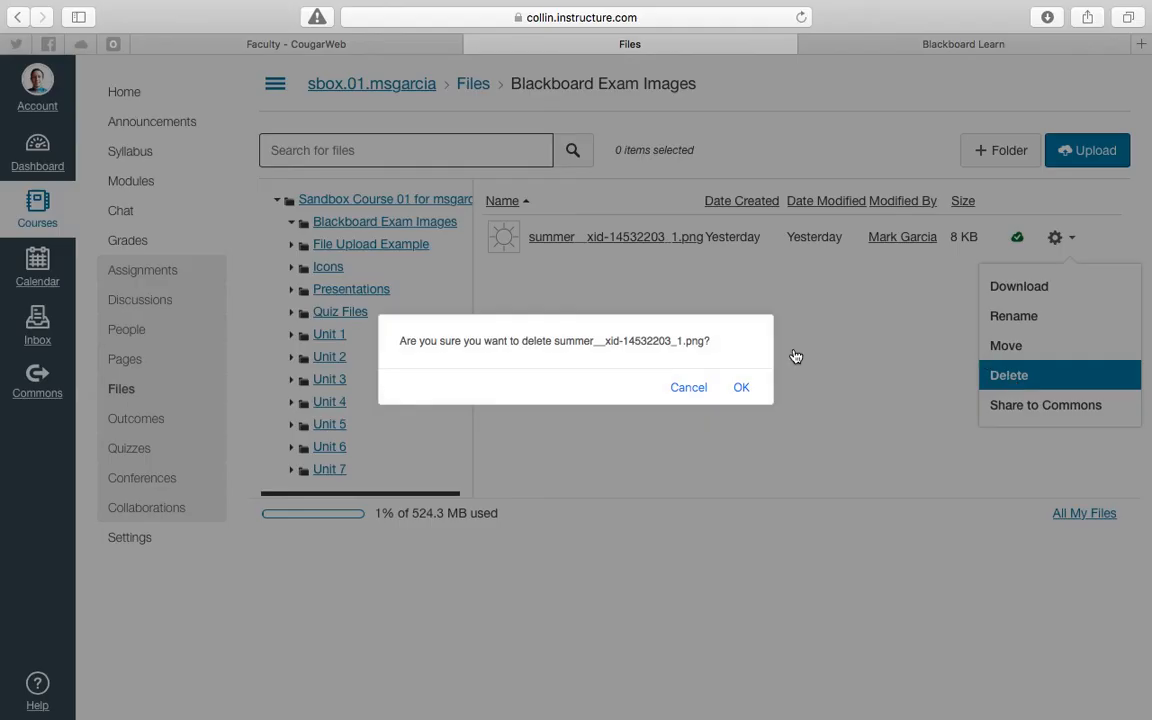
{"action": "left_click", "coordinate": [740, 388]}
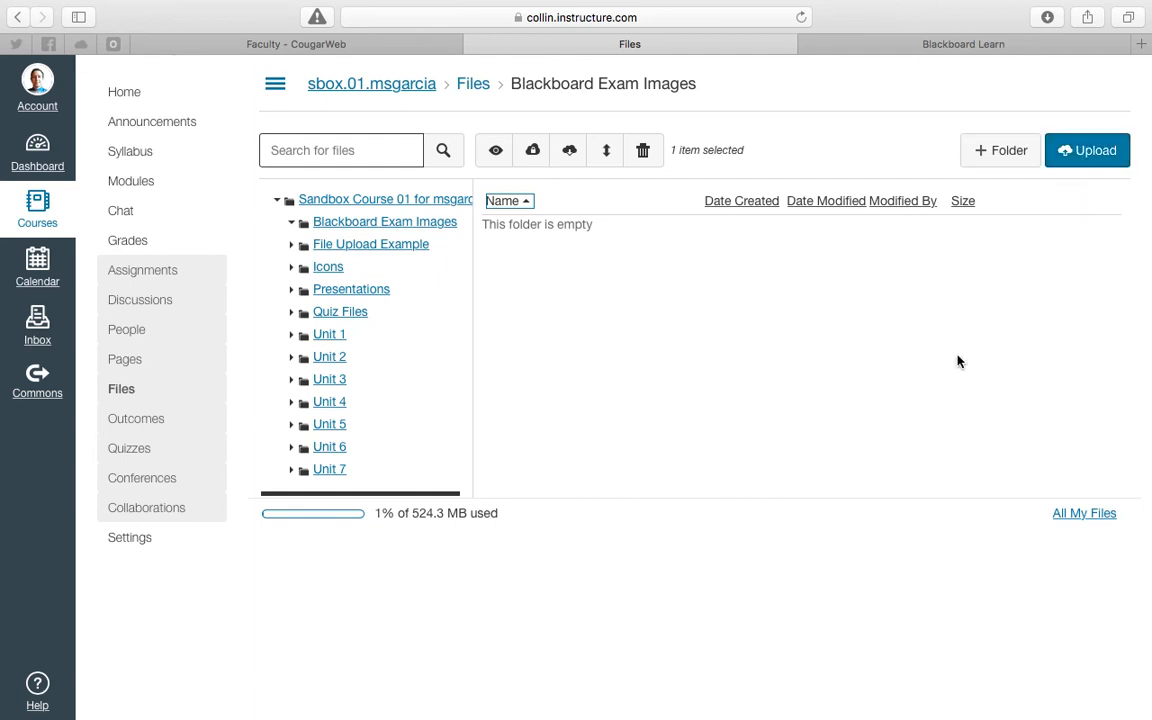
- Upload summer__xid-14532203_1.png from the extracted folder in Finder into the Blackboard Exam Images folder in Canvas
{"action": "key", "text": "ctrl+Left"}
{"action": "left_click_drag", "start_coordinate": [433, 456], "coordinate": [521, 352]}
{"action": "left_click_drag", "start_coordinate": [521, 352], "coordinate": [761, 311]}
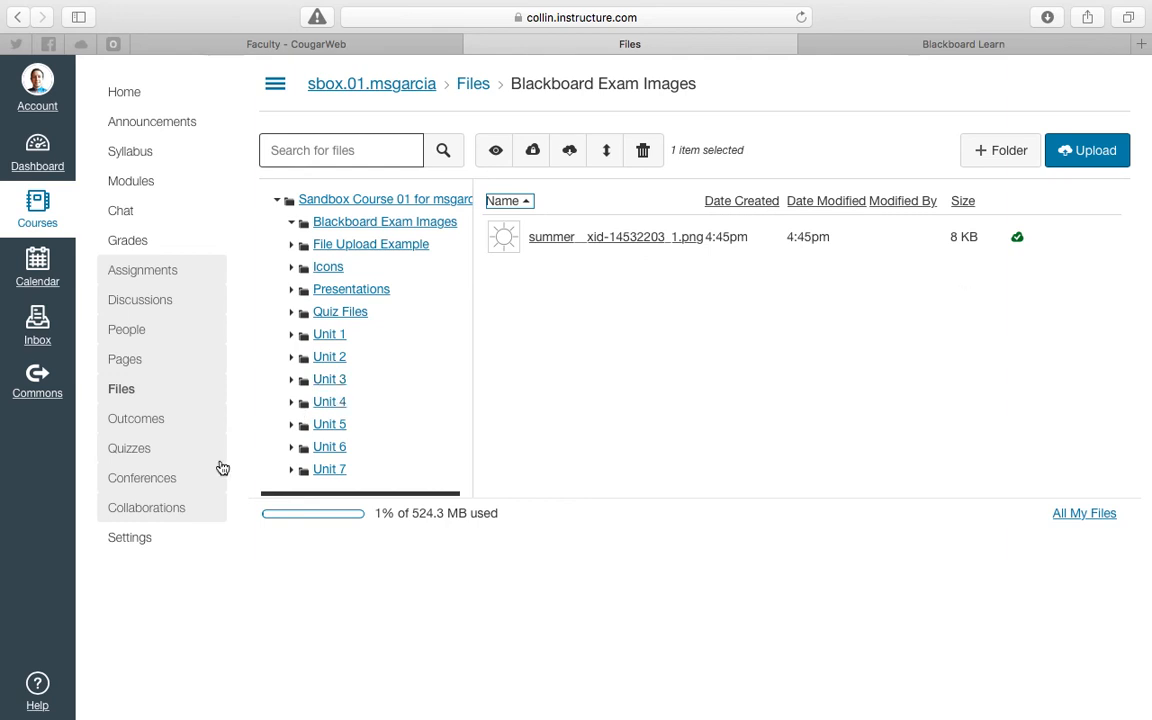
- Preview the Example Test with Images quiz and check how the picture in Question 2 displays
{"action": "left_click", "coordinate": [162, 451]}
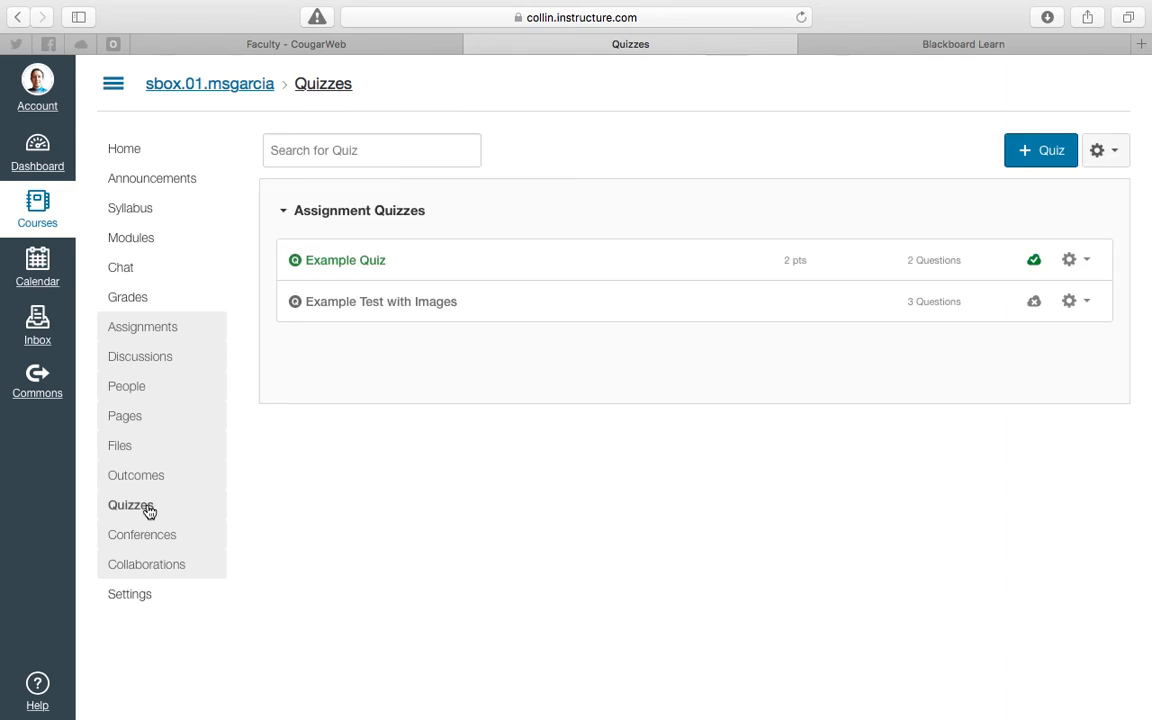
{"action": "left_click", "coordinate": [357, 302]}
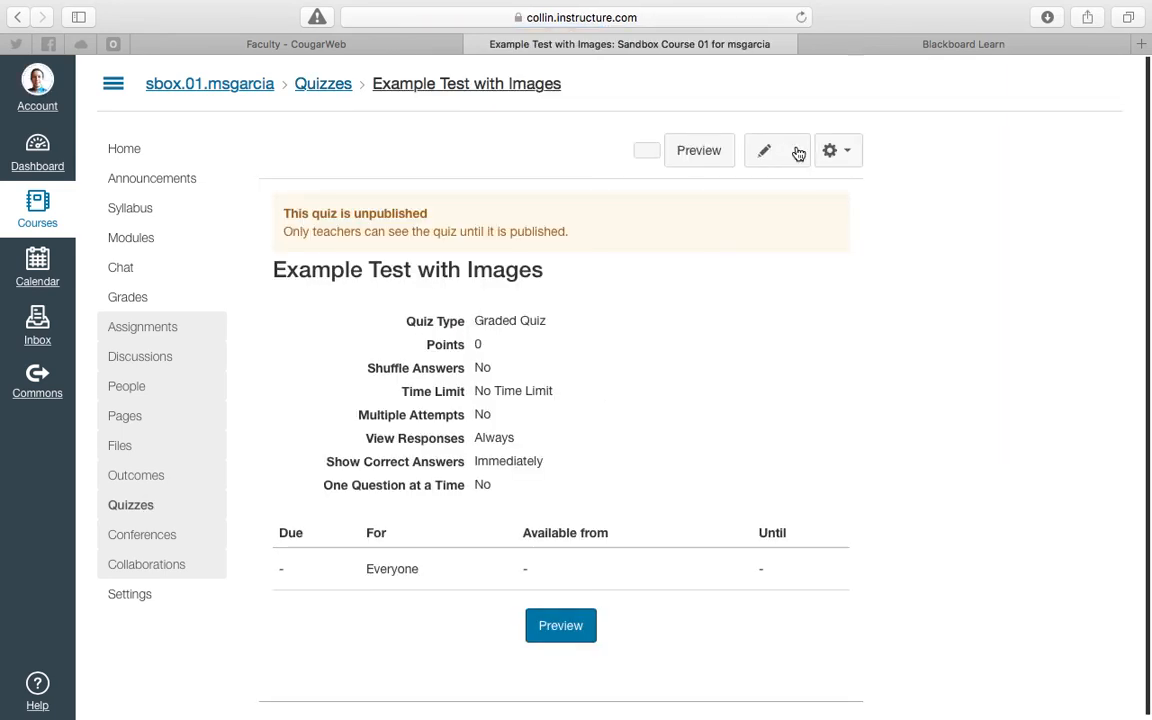
{"action": "left_click", "coordinate": [714, 152]}
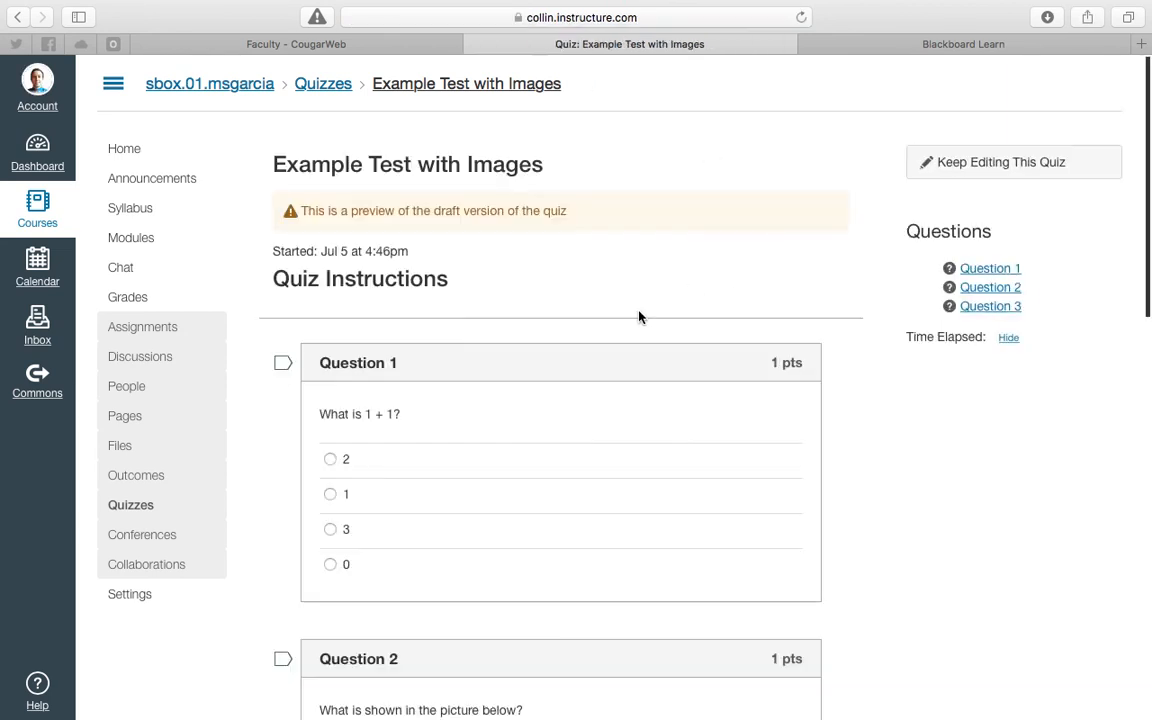
{"action": "scroll", "coordinate": [620, 322], "scroll_direction": "down", "scroll_amount": 7}
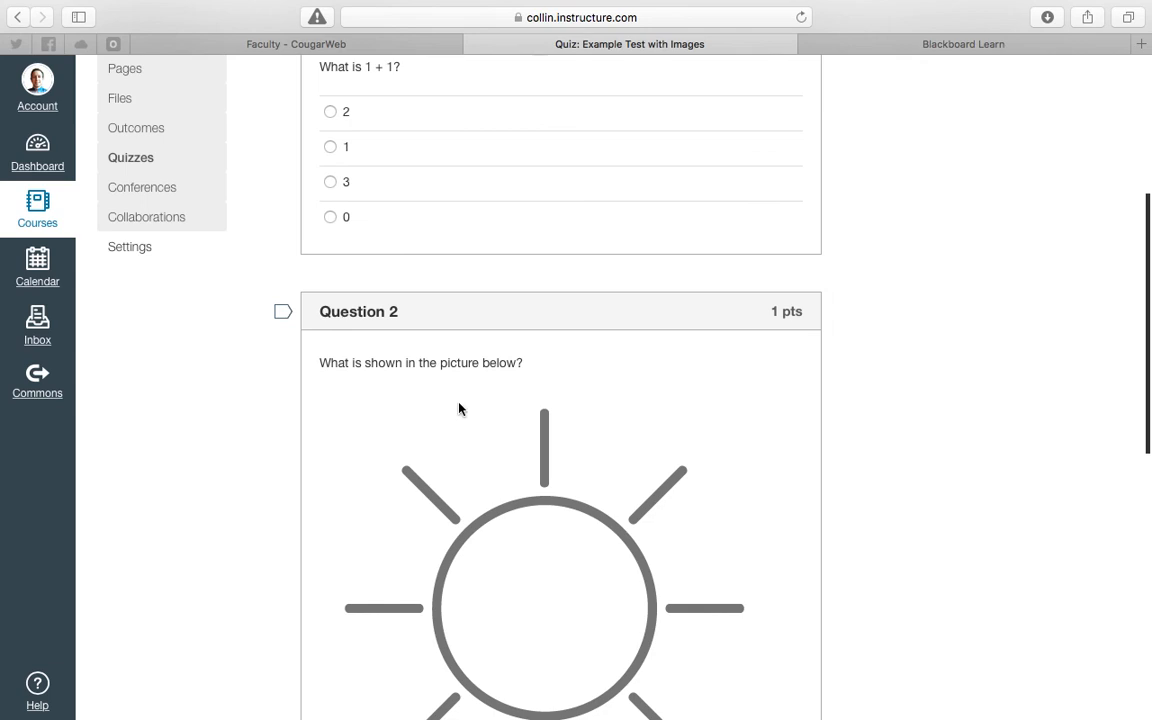
{"action": "scroll", "coordinate": [586, 410], "scroll_direction": "up", "scroll_amount": 7}
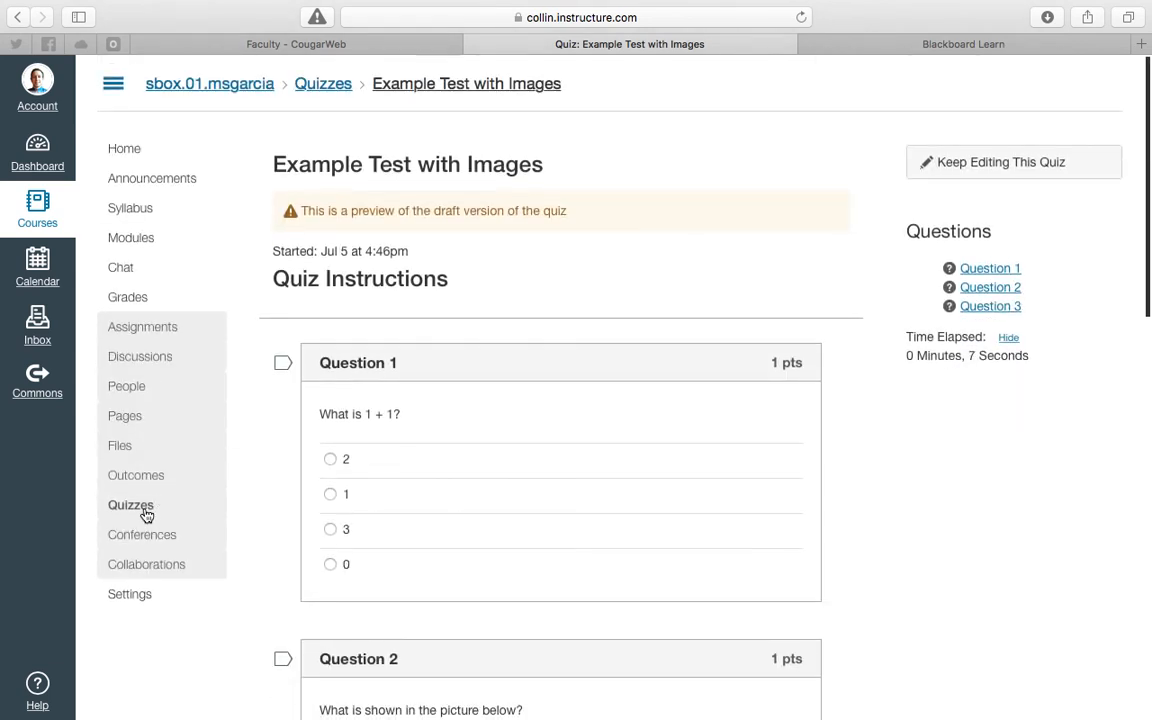
- Return to the quizzes list and open the Example Test with Images bank from the course question banks
{"action": "left_click", "coordinate": [329, 90]}
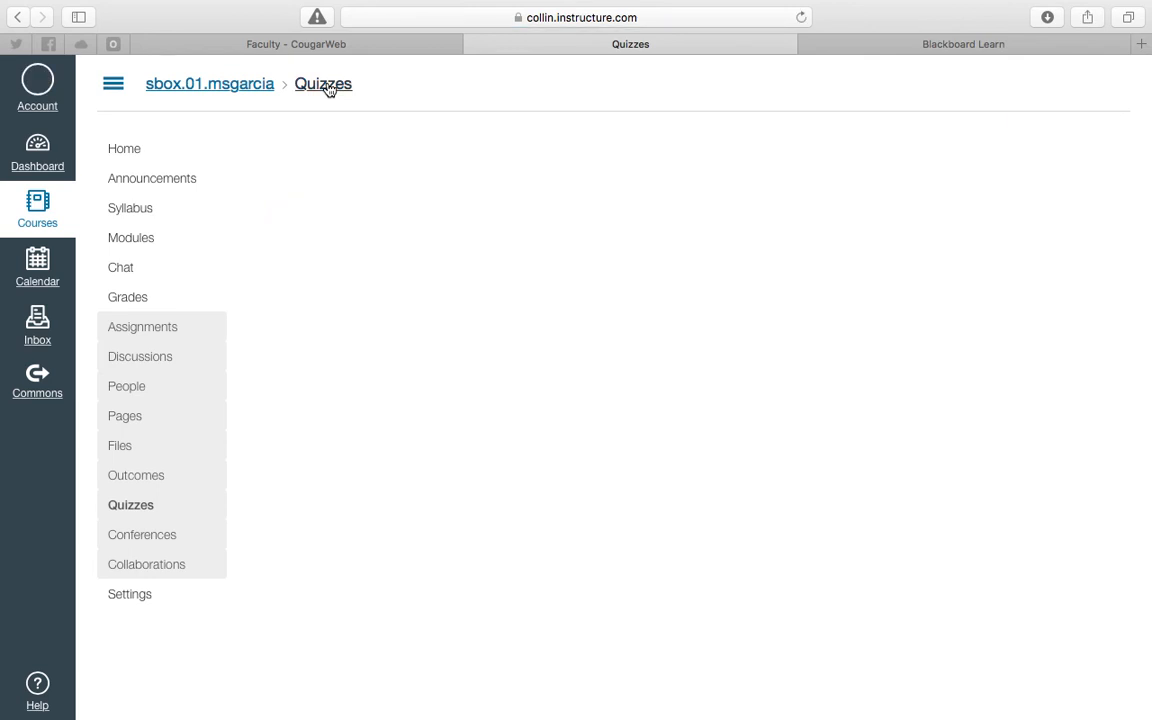
{"action": "left_click", "coordinate": [1102, 150]}
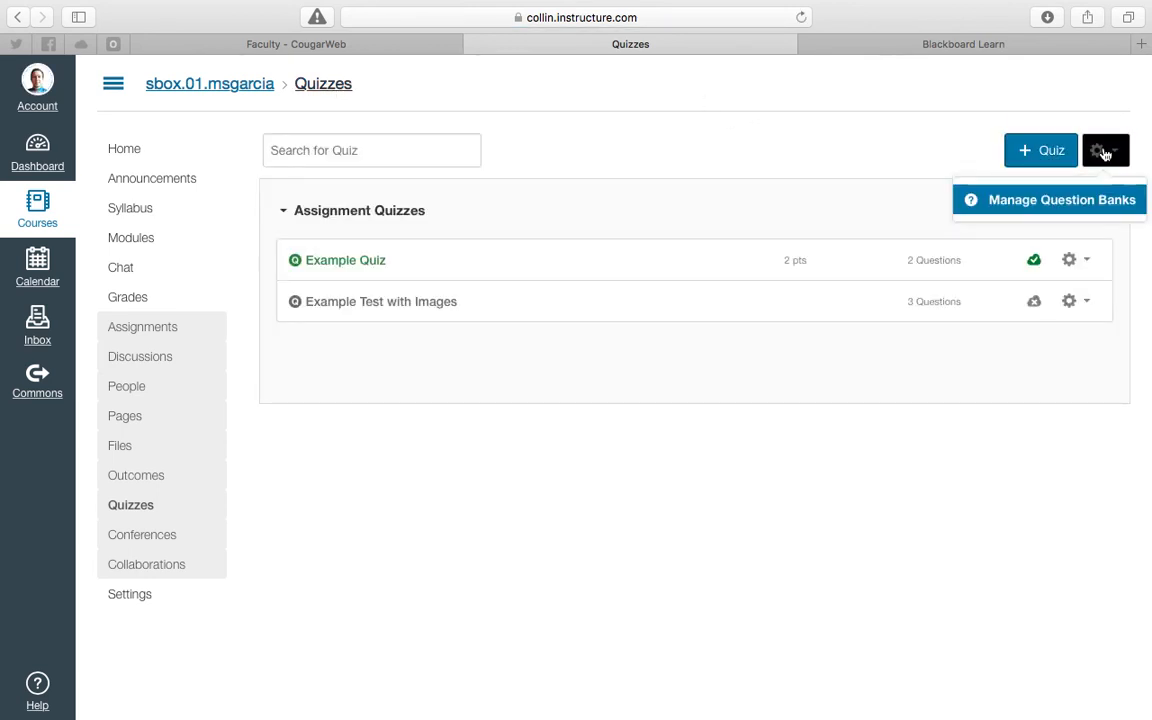
{"action": "left_click", "coordinate": [1079, 206]}
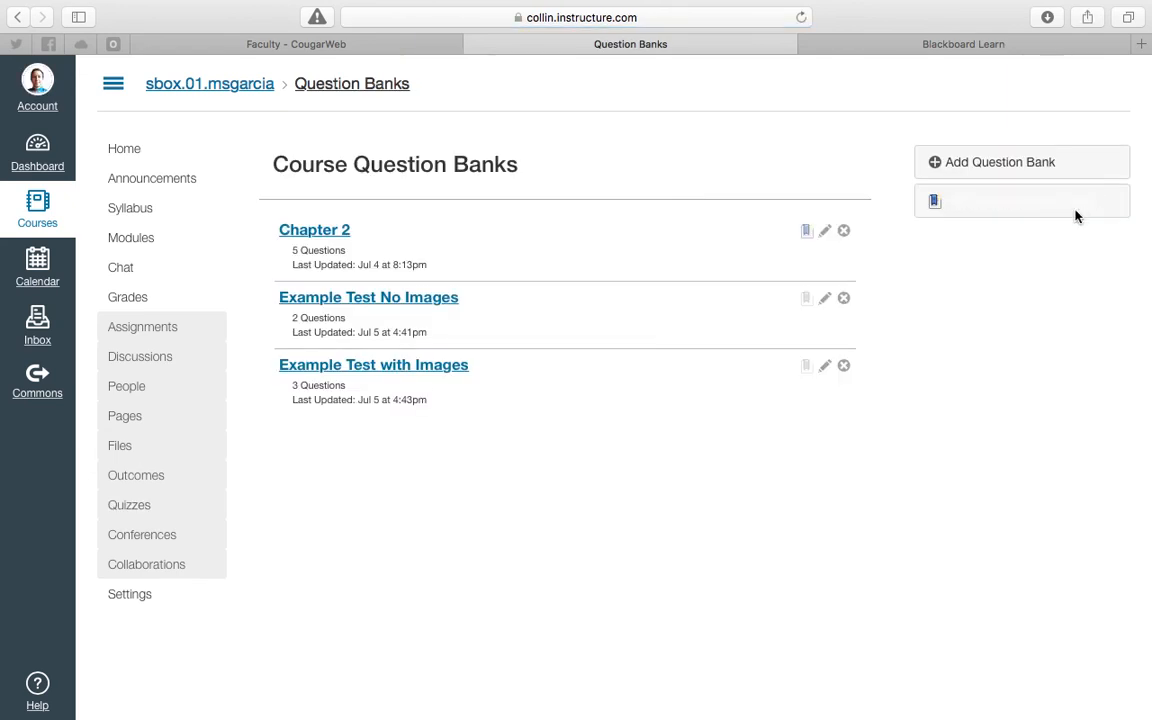
{"action": "left_click", "coordinate": [418, 366]}
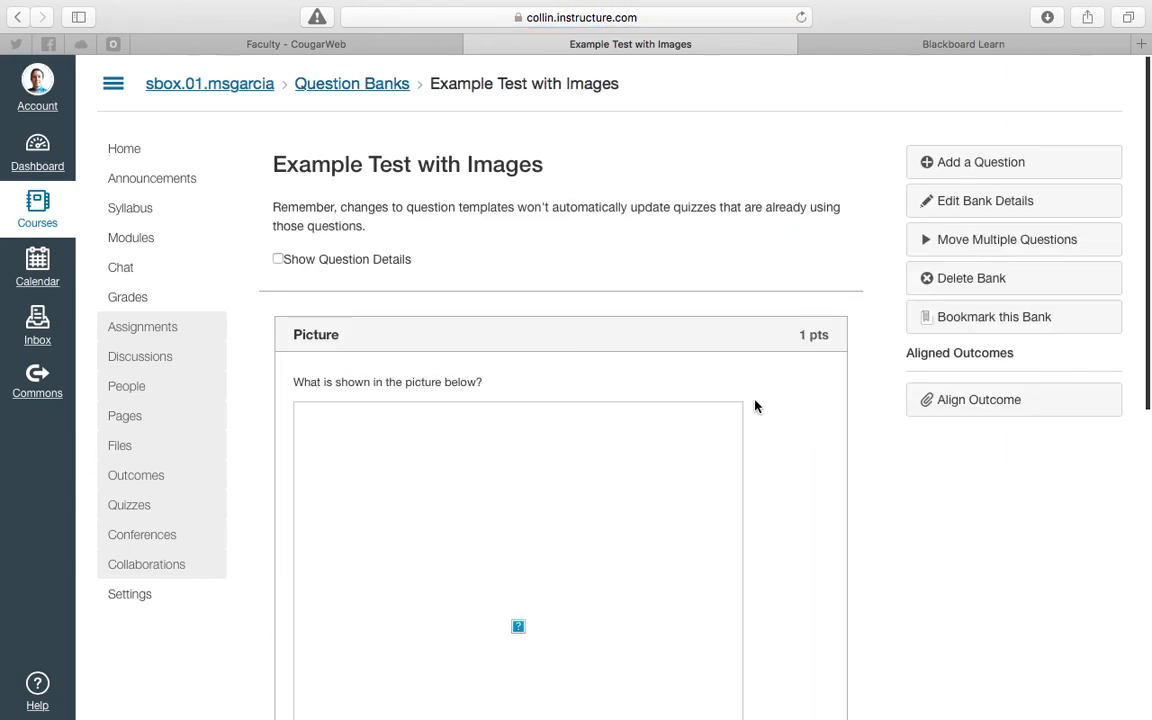
- Open the Picture question for editing and delete the broken image from its question text
{"action": "scroll", "coordinate": [755, 405], "scroll_direction": "down", "scroll_amount": 3}
{"action": "mouse_move", "coordinate": [697, 327]}
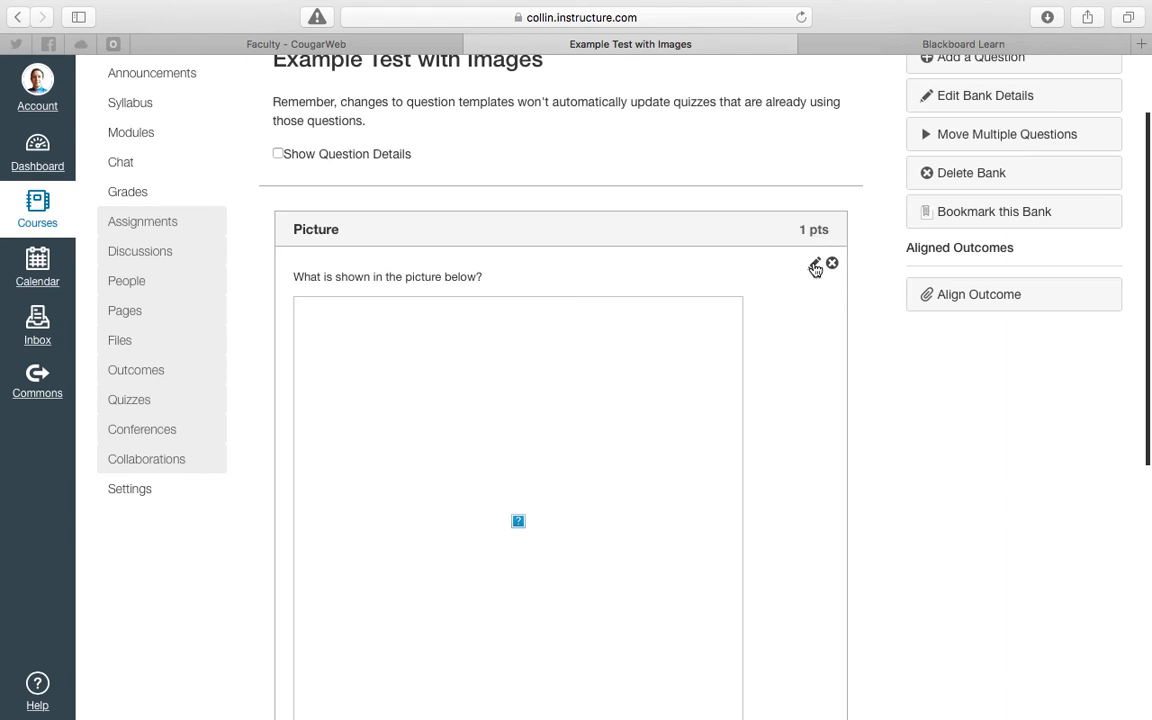
{"action": "left_click", "coordinate": [815, 266]}
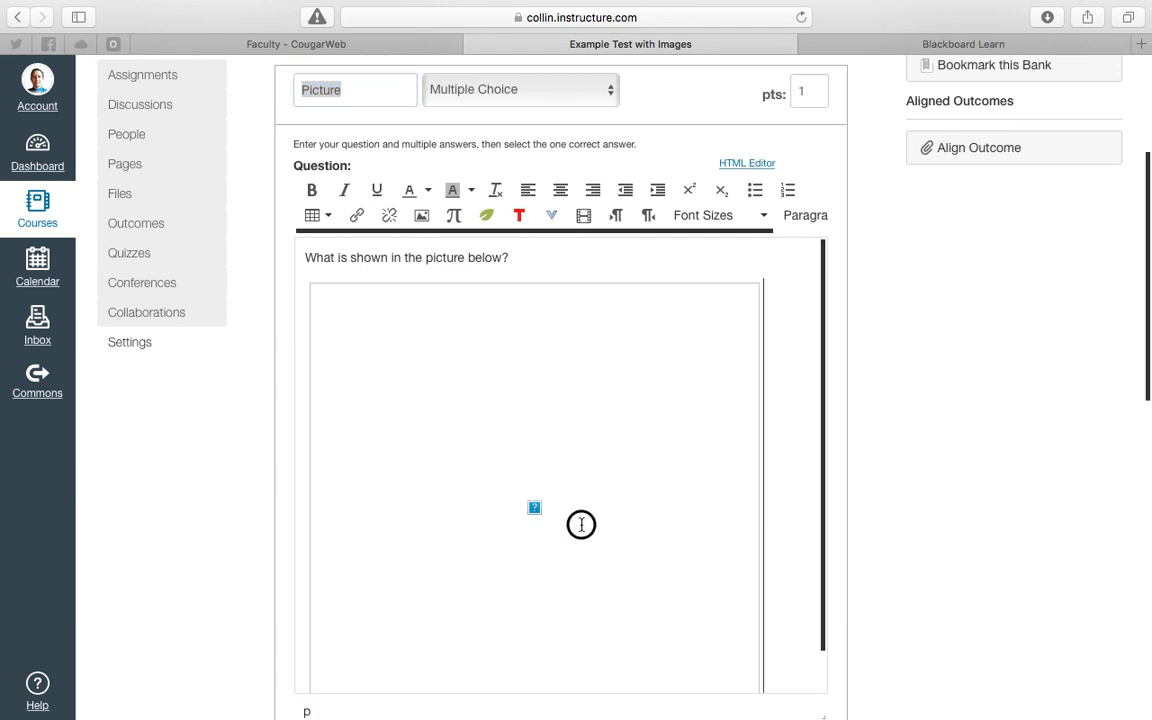
{"action": "left_click", "coordinate": [546, 512]}
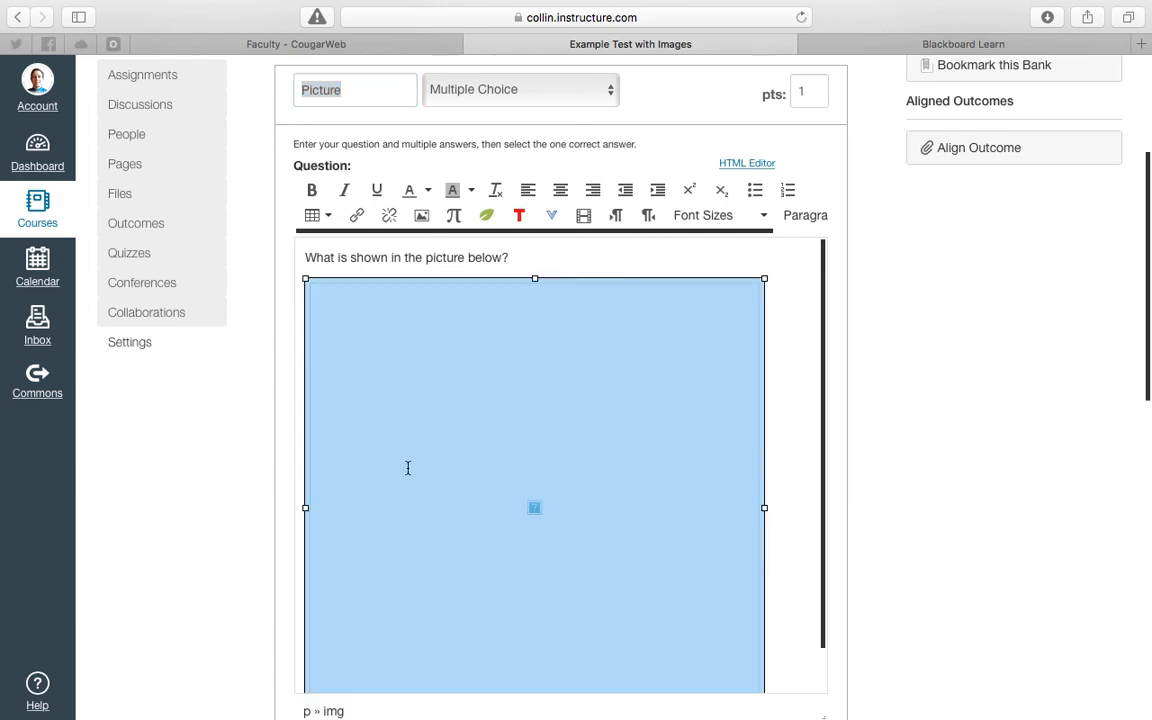
{"action": "key", "text": "BackSpace"}
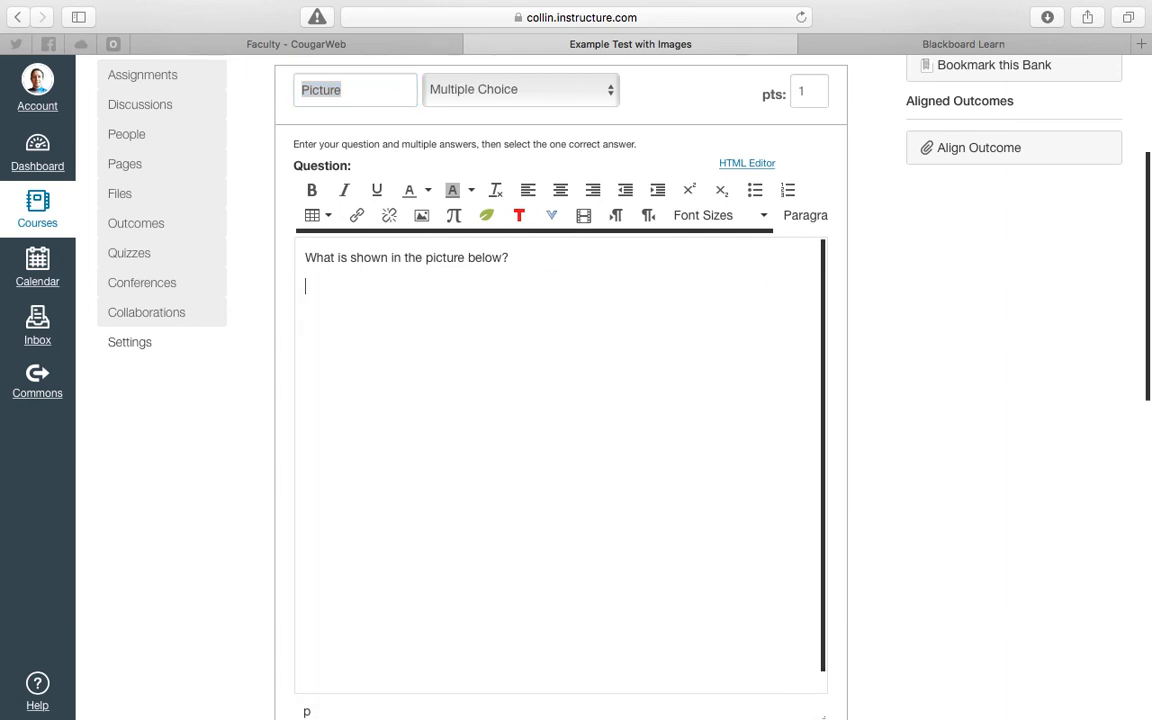
- Start embedding an image in the question and choose summer__xid-14532203_1.png from the Blackboard Exam Images folder in the Canvas course files
{"action": "left_click", "coordinate": [421, 218]}
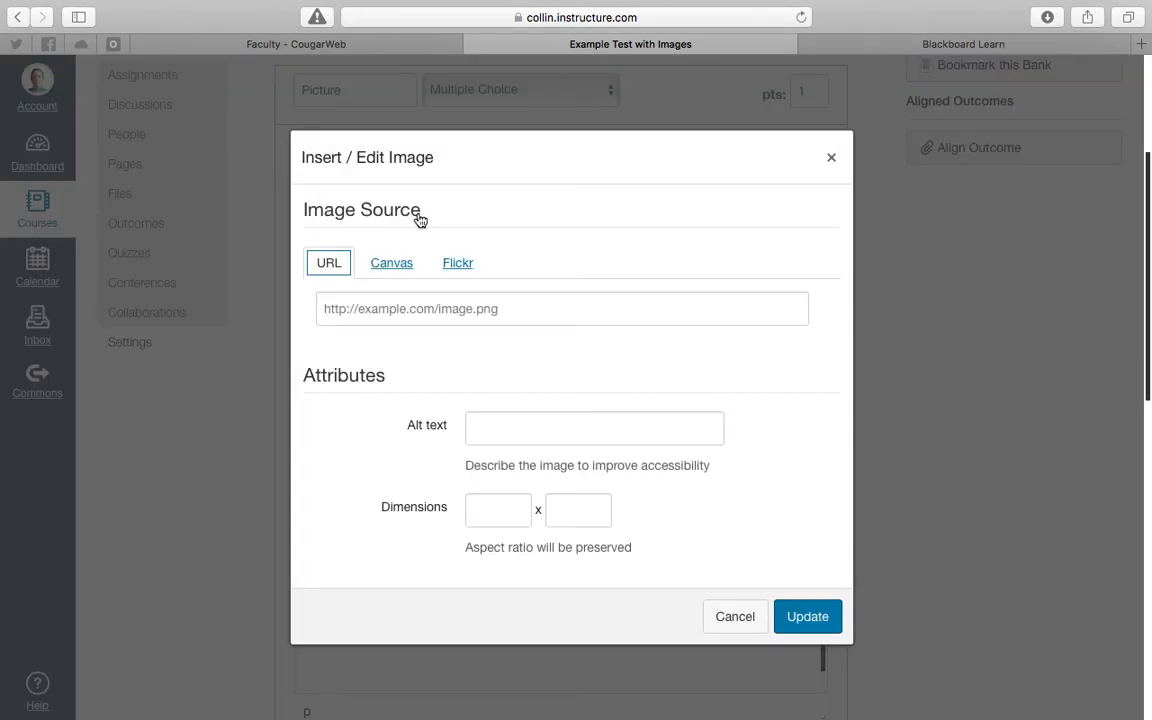
{"action": "left_click", "coordinate": [395, 264]}
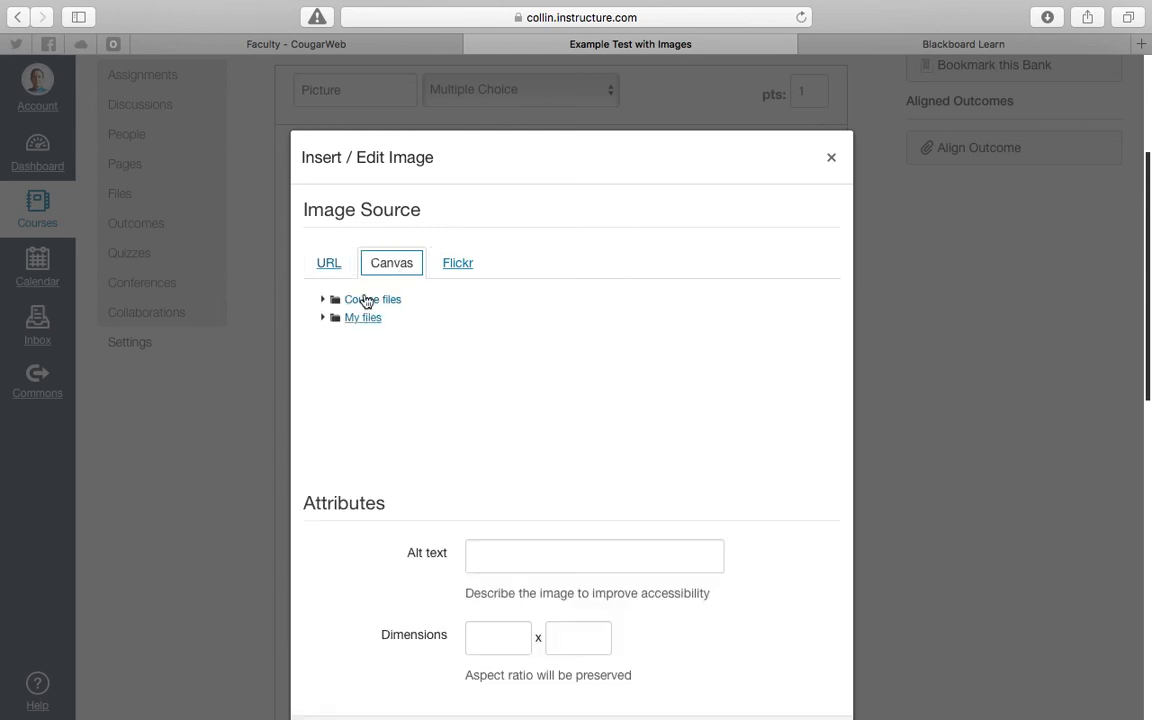
{"action": "left_click", "coordinate": [368, 300]}
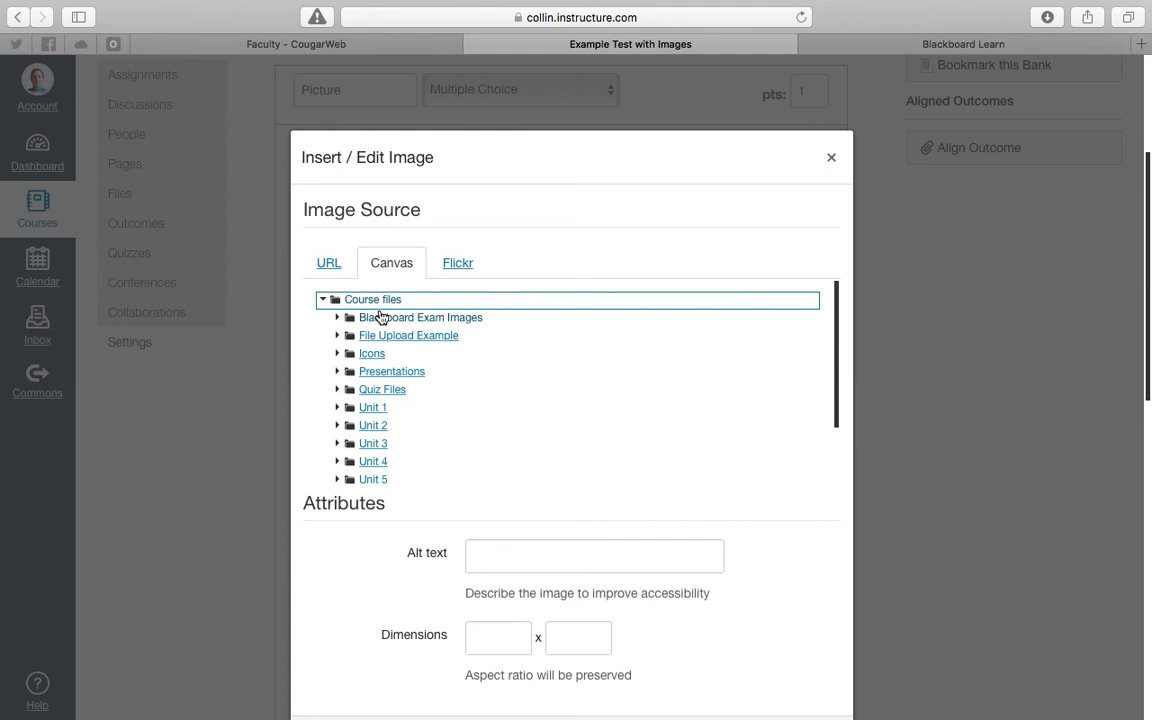
{"action": "left_click", "coordinate": [379, 317]}
{"action": "left_click", "coordinate": [423, 338]}
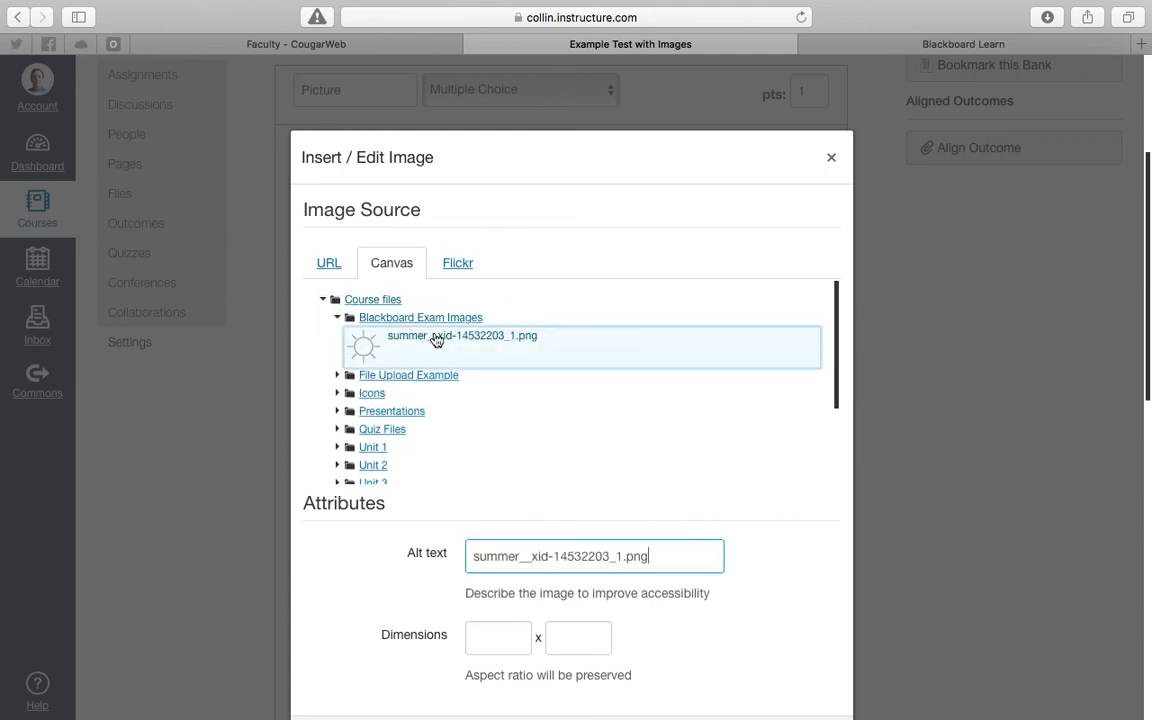
- Set the image width to 200 and insert the image below the Picture question's text
{"action": "scroll", "coordinate": [797, 540], "scroll_direction": "down", "scroll_amount": 2}
{"action": "double_click", "coordinate": [491, 516]}
{"action": "type", "text": "200"}
{"action": "key", "text": "Tab"}
{"action": "left_click", "coordinate": [807, 624]}
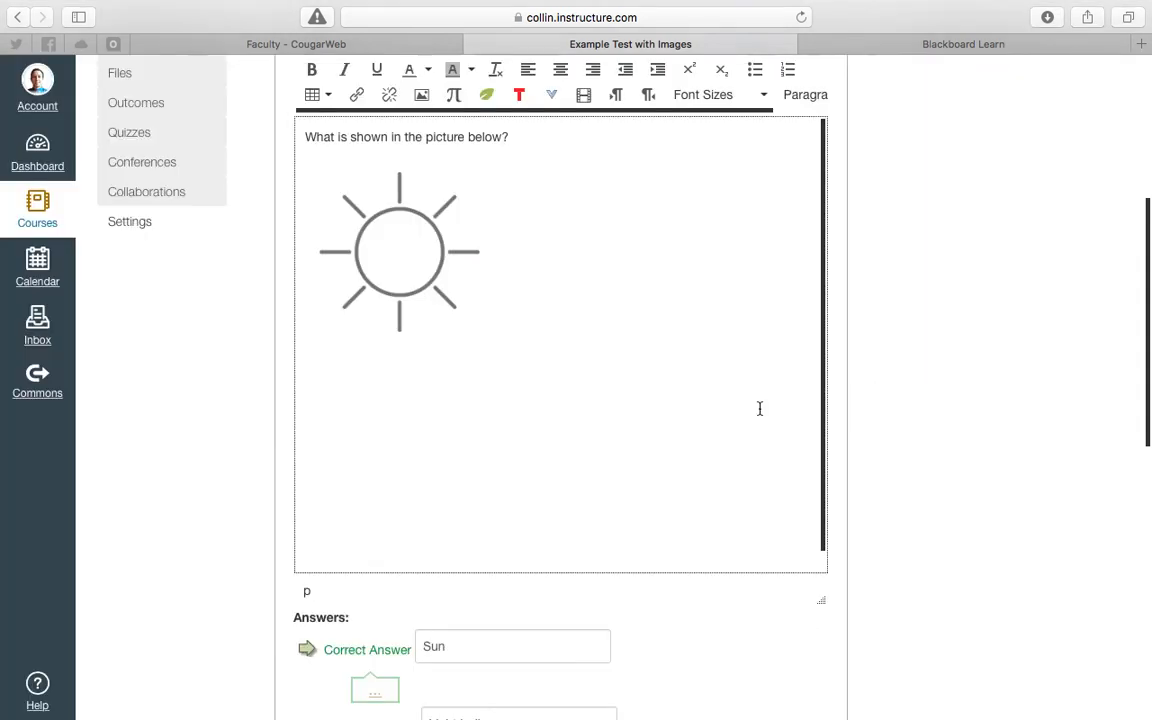
{"action": "scroll", "coordinate": [760, 408], "scroll_direction": "up", "scroll_amount": 5}
{"action": "scroll", "coordinate": [760, 408], "scroll_direction": "down", "scroll_amount": 10}
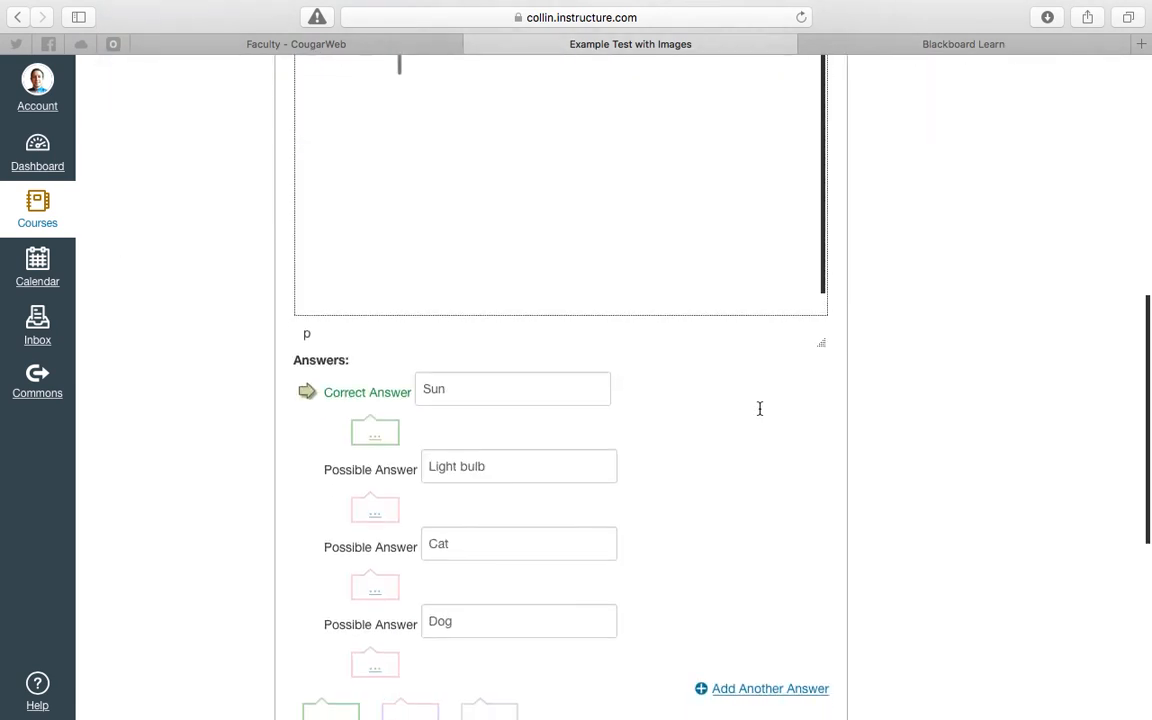